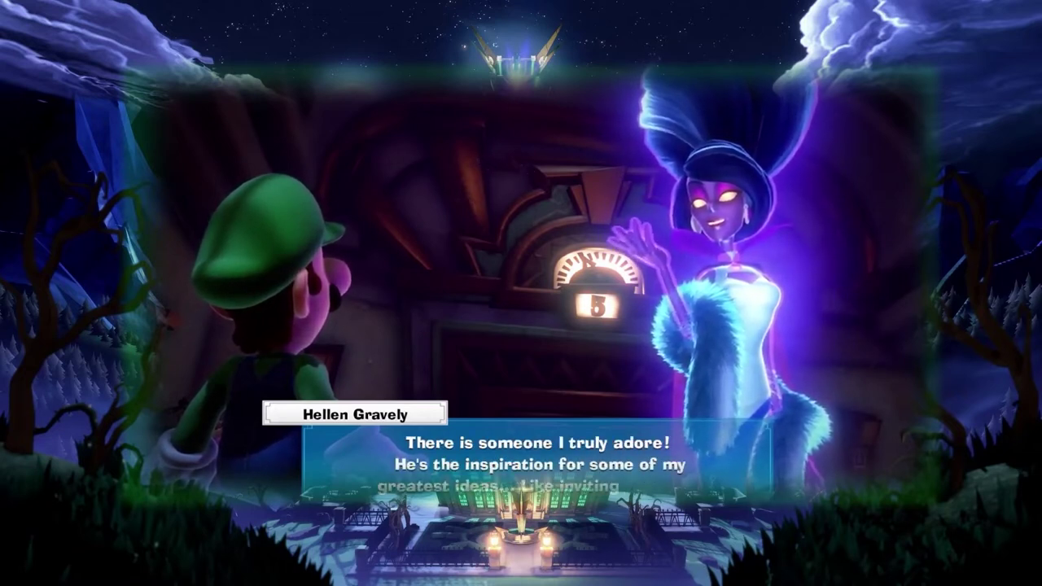
# - Step through the ghost hostess's four dialogue lines in the intro video with the A key
pyautogui.press('a')
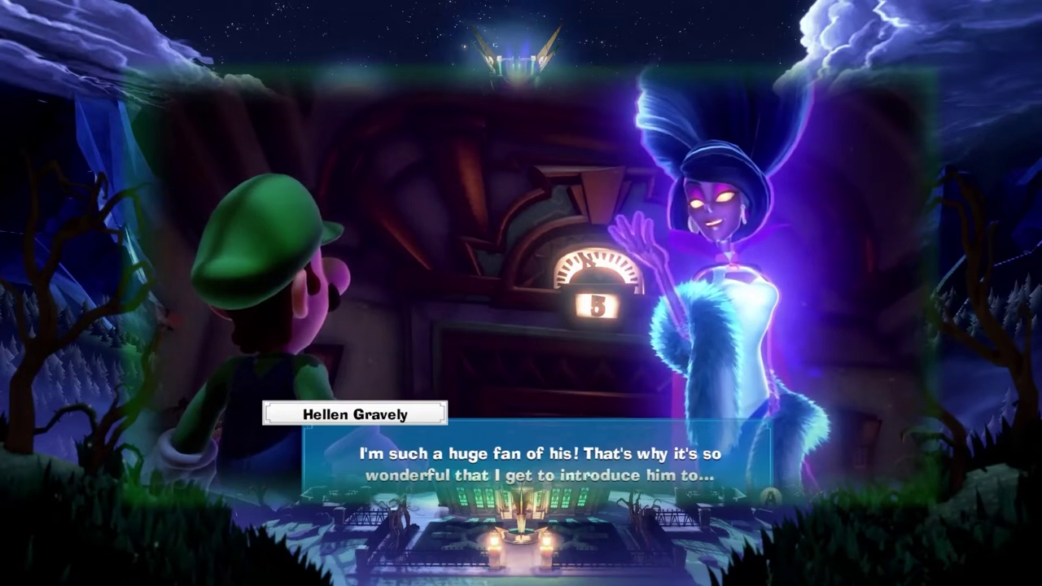
pyautogui.press('a')
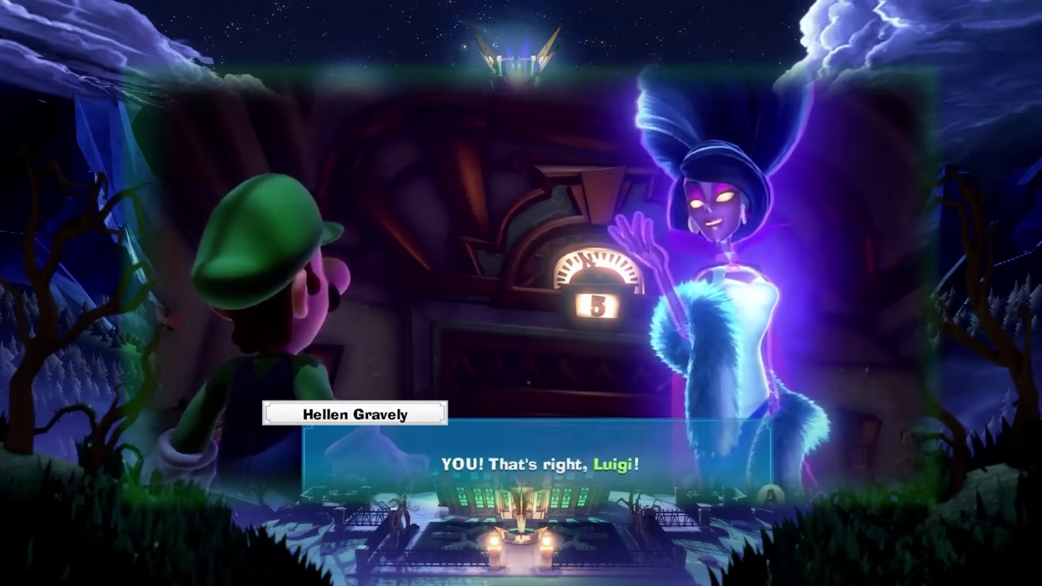
pyautogui.press('a')
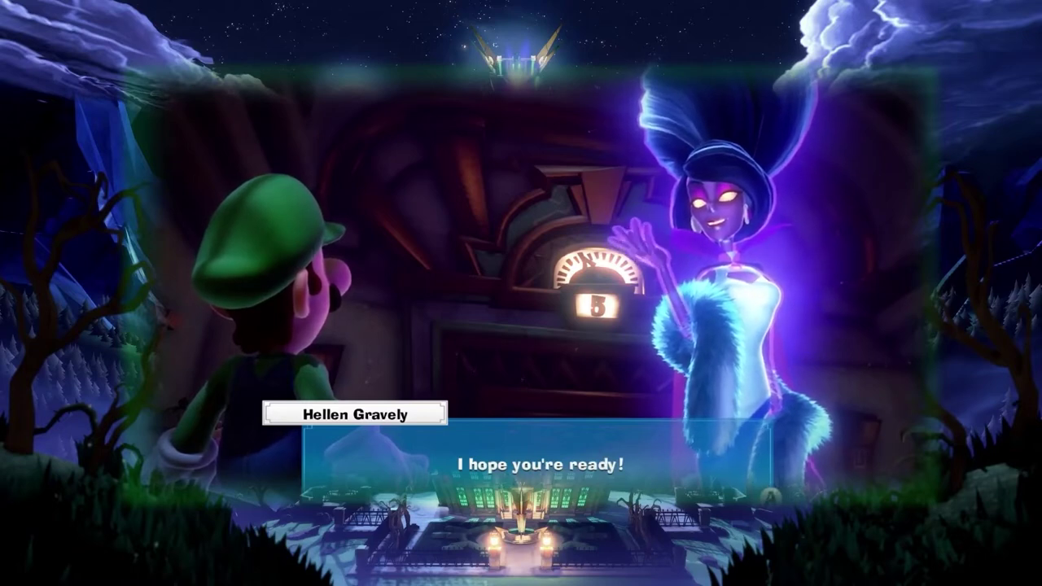
pyautogui.press('a')
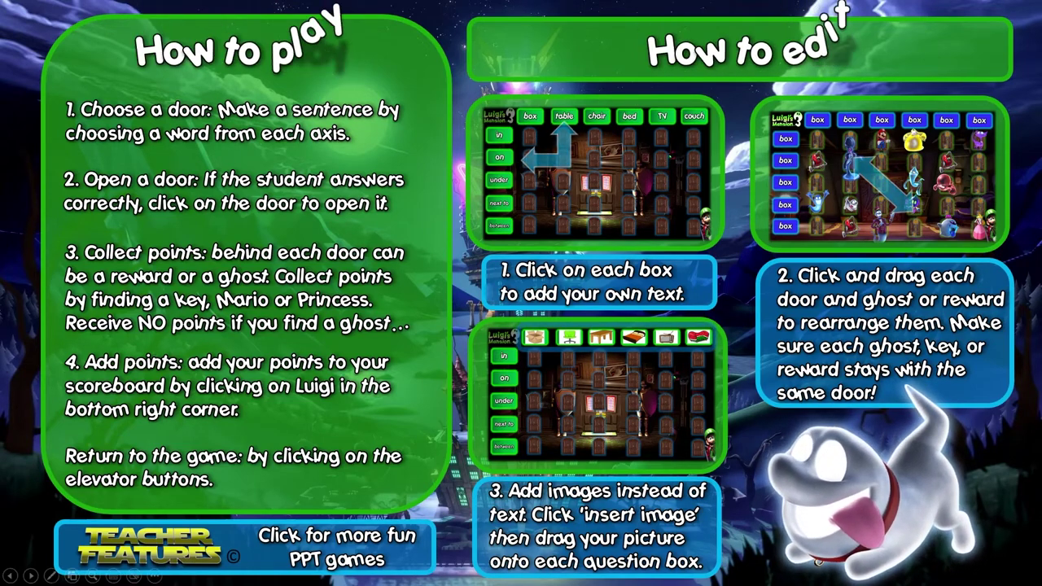
# - Advance past the How to play / How to edit slide to the Luigi's Mansion 3 title screen
pyautogui.click(1027, 458)
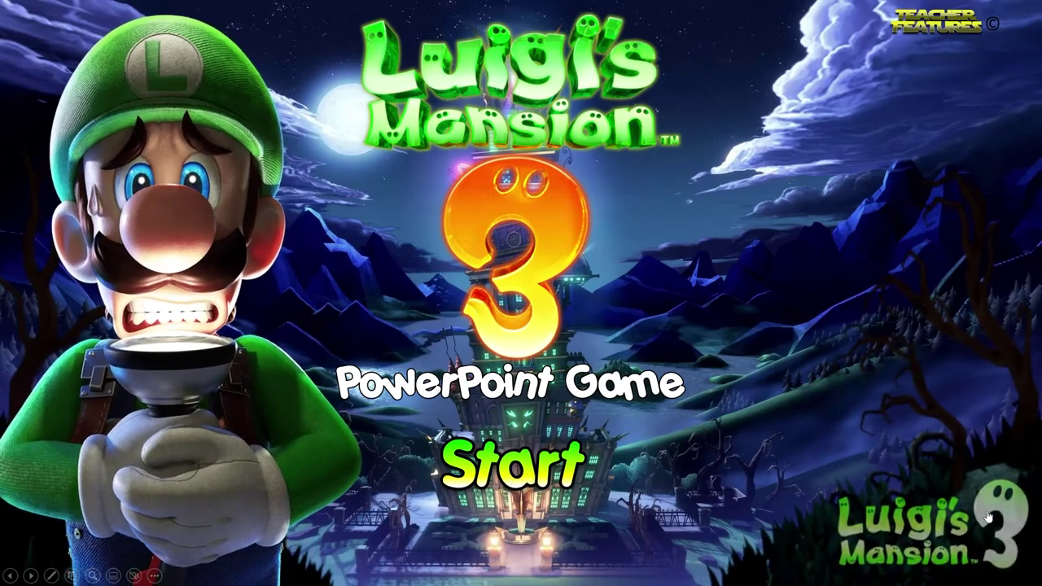
# - Start the game, then follow the Luigi's Mansion logo to the six-player scoreboard
pyautogui.click(987, 515)
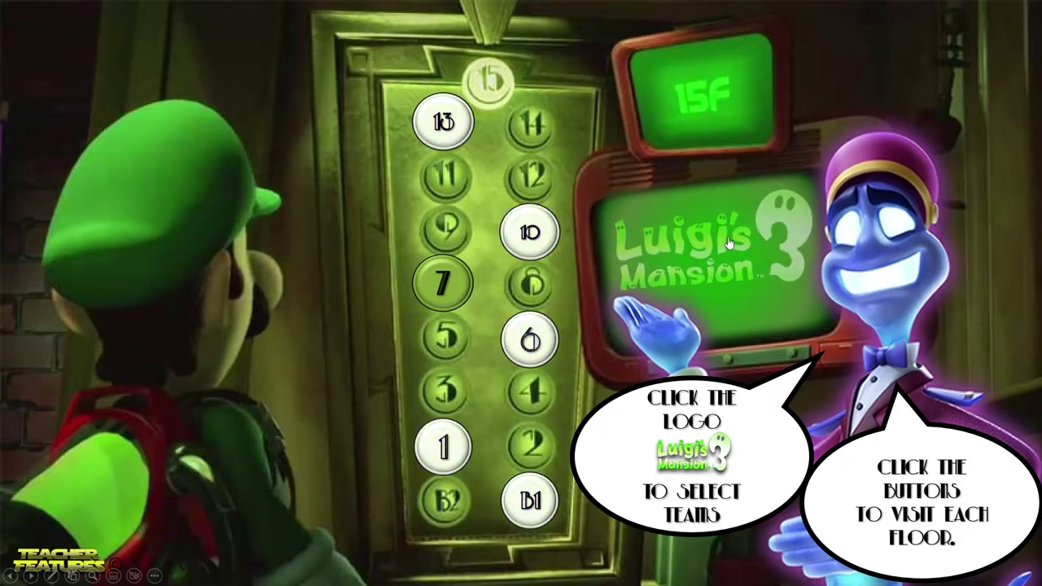
pyautogui.click(790, 221)
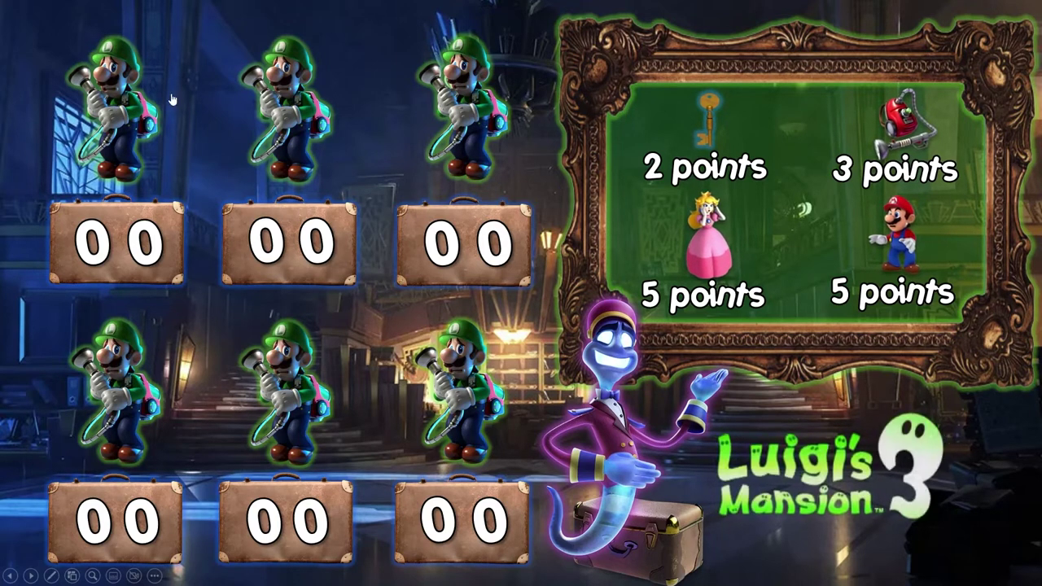
# - Set the upper-middle team to Mario, upper-right to Peach and lower-left to Toad
pyautogui.click(289, 126)
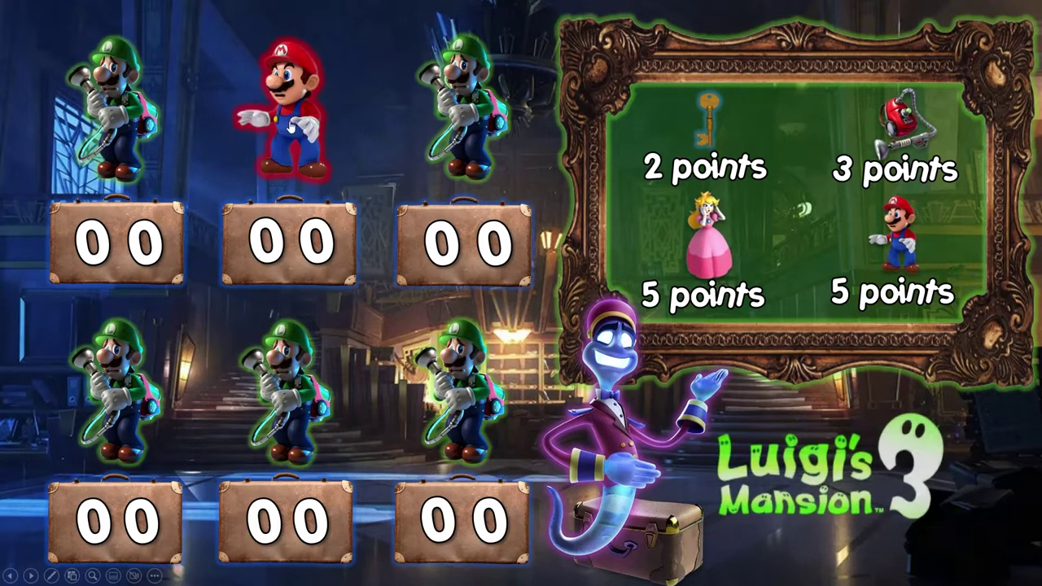
pyautogui.click(462, 116)
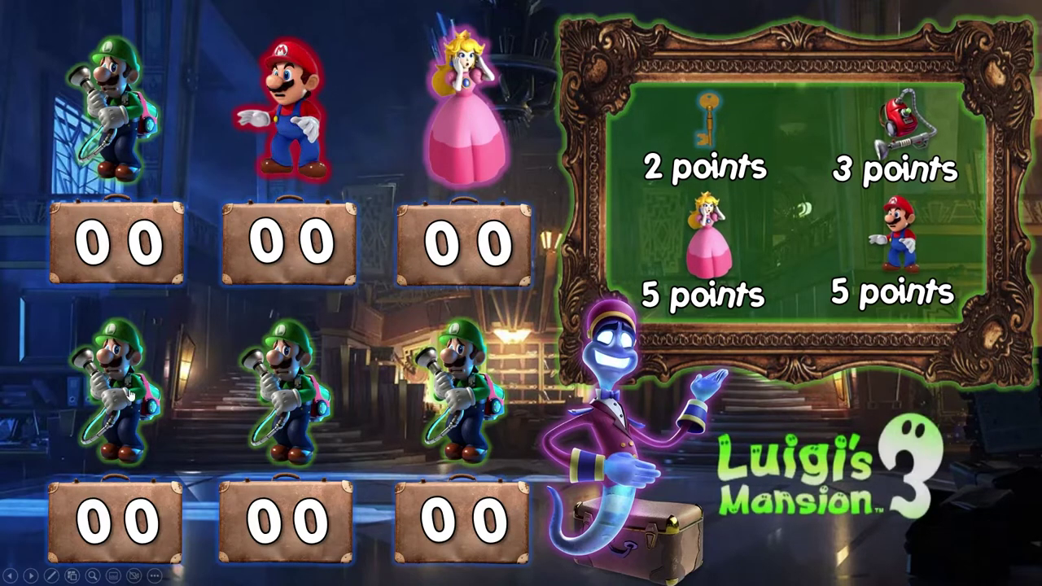
pyautogui.click(122, 399)
pyautogui.click(122, 403)
pyautogui.click(122, 409)
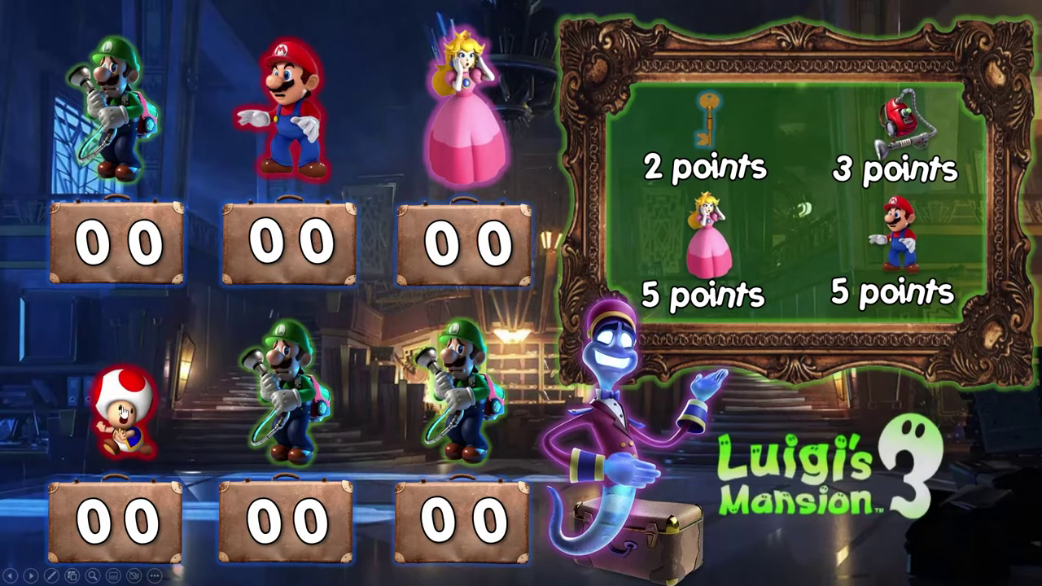
# - Cycle the lower-middle team to the ghost cat and the lower-right team to the ghost dog
pyautogui.click(281, 399)
pyautogui.click(281, 399)
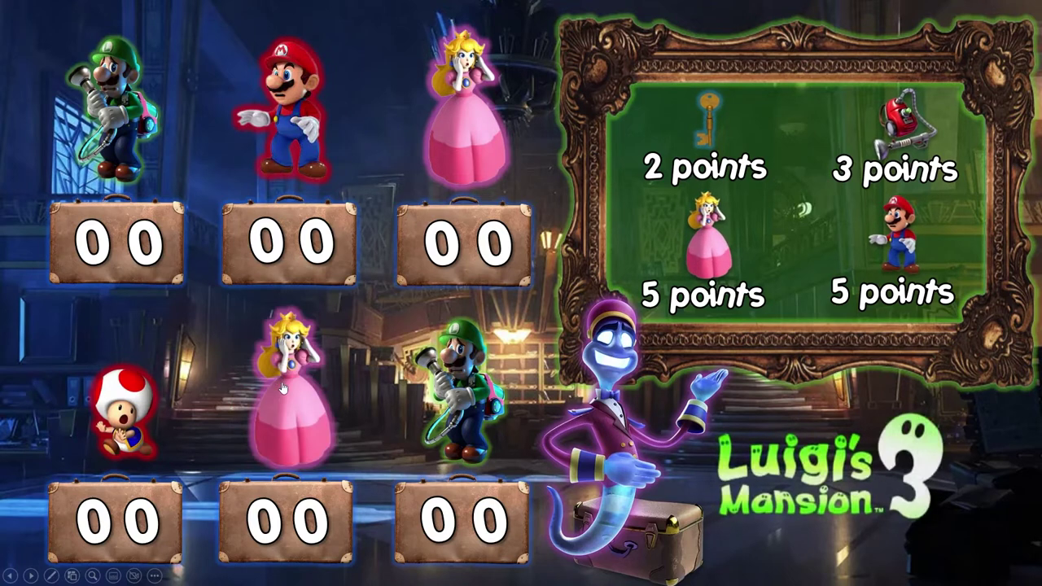
pyautogui.click(277, 403)
pyautogui.click(252, 423)
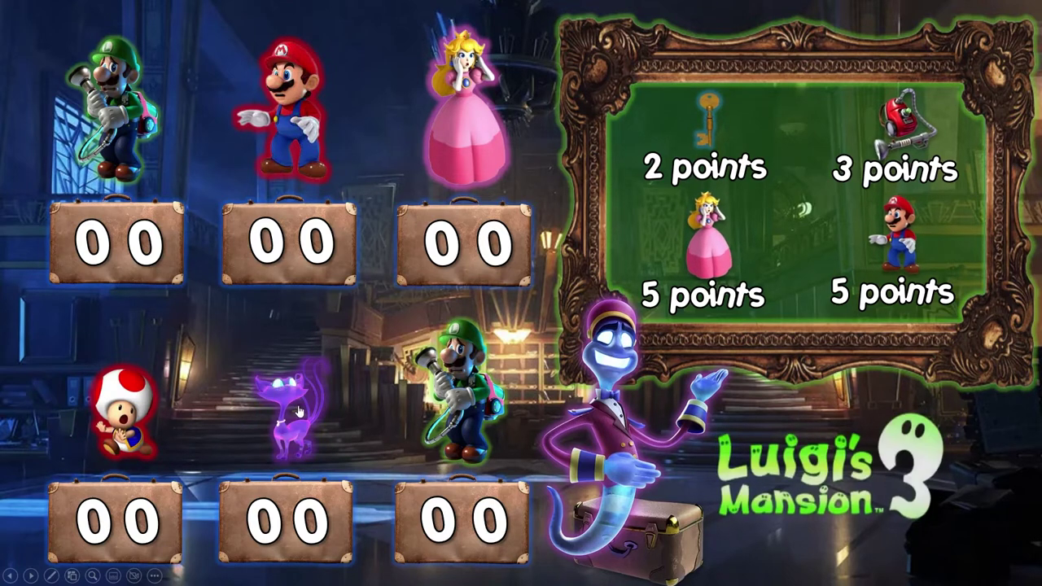
pyautogui.click(504, 399)
pyautogui.click(489, 399)
pyautogui.click(480, 399)
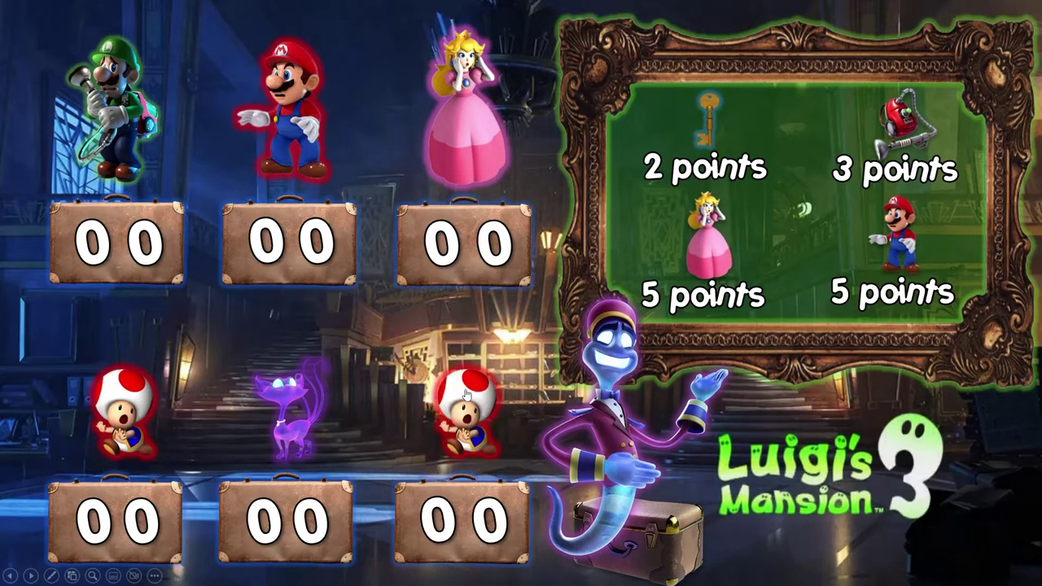
pyautogui.click(466, 398)
pyautogui.click(453, 382)
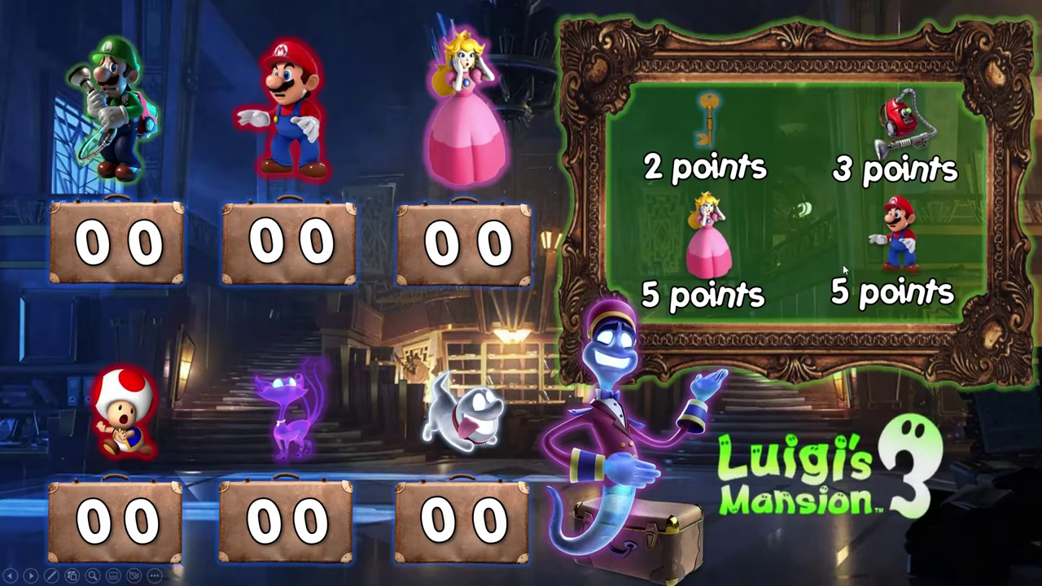
# - Return to the elevator and open floor B1's furniture and preposition door grid
pyautogui.click(891, 448)
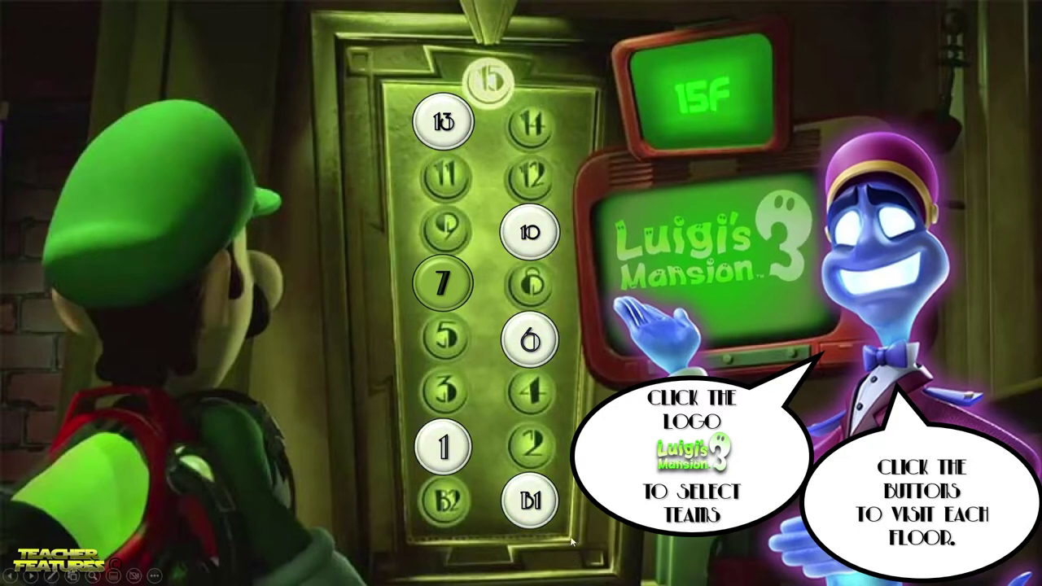
pyautogui.click(527, 503)
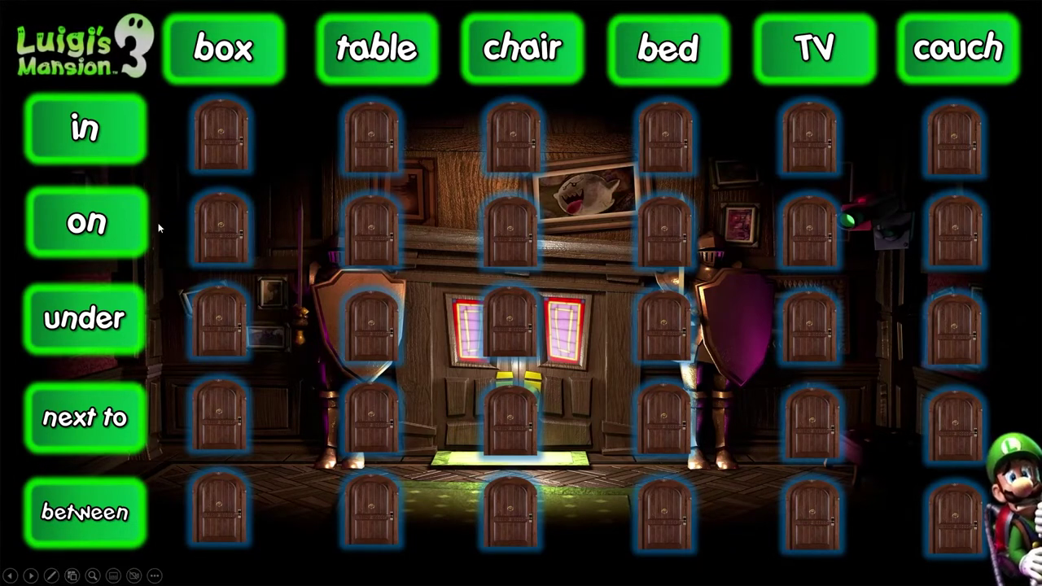
# - Open the bed/on door for a key, add 2 points to Luigi, and return to the elevator
pyautogui.click(666, 231)
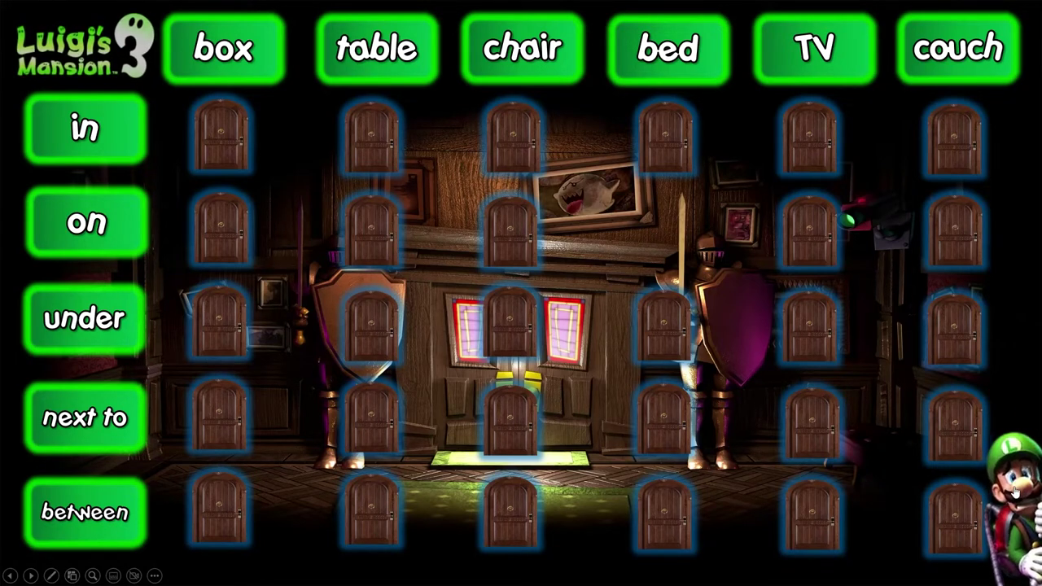
pyautogui.click(361, 351)
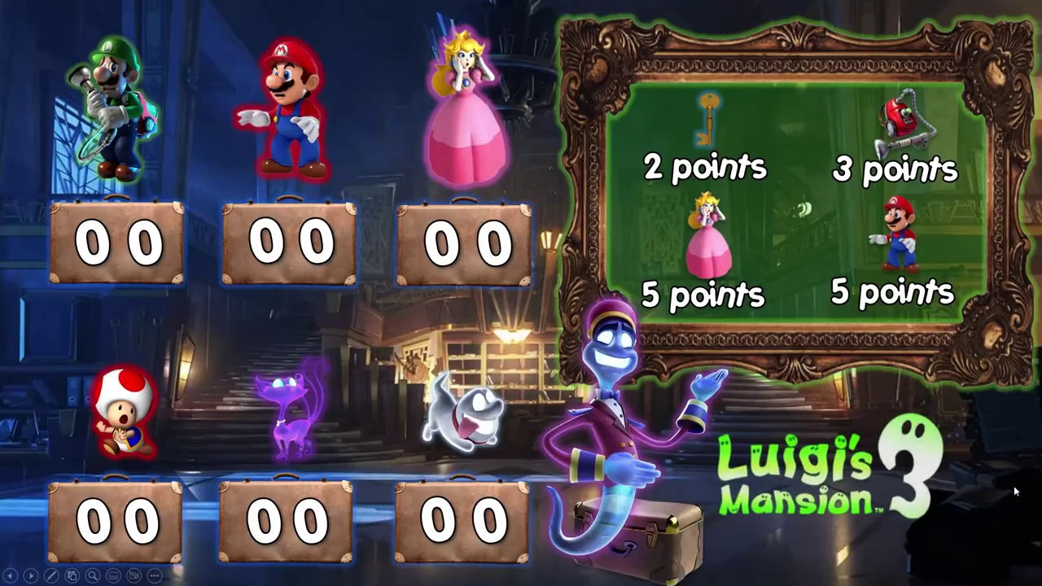
pyautogui.click(145, 249)
pyautogui.click(145, 249)
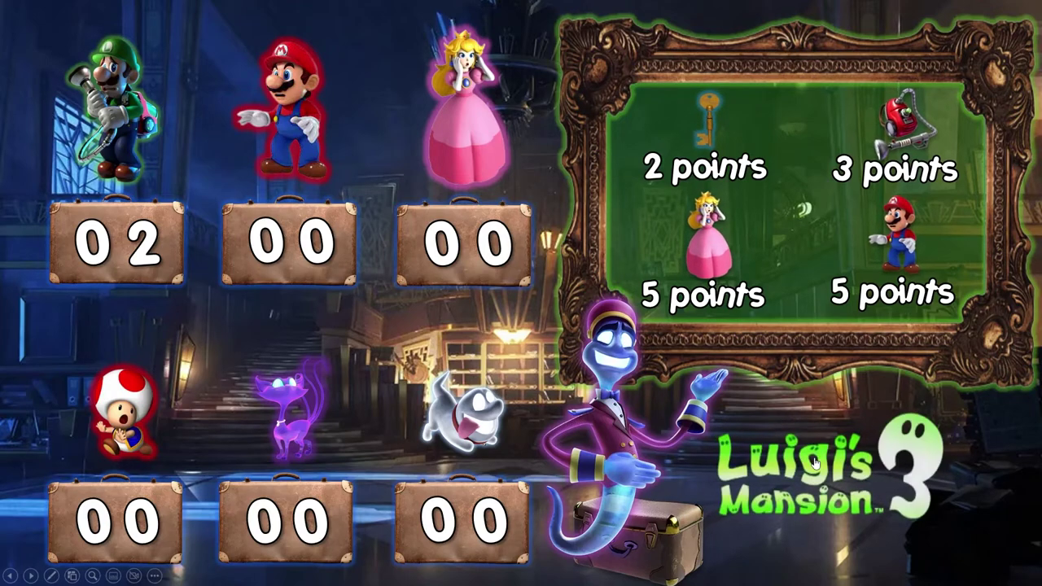
pyautogui.click(891, 446)
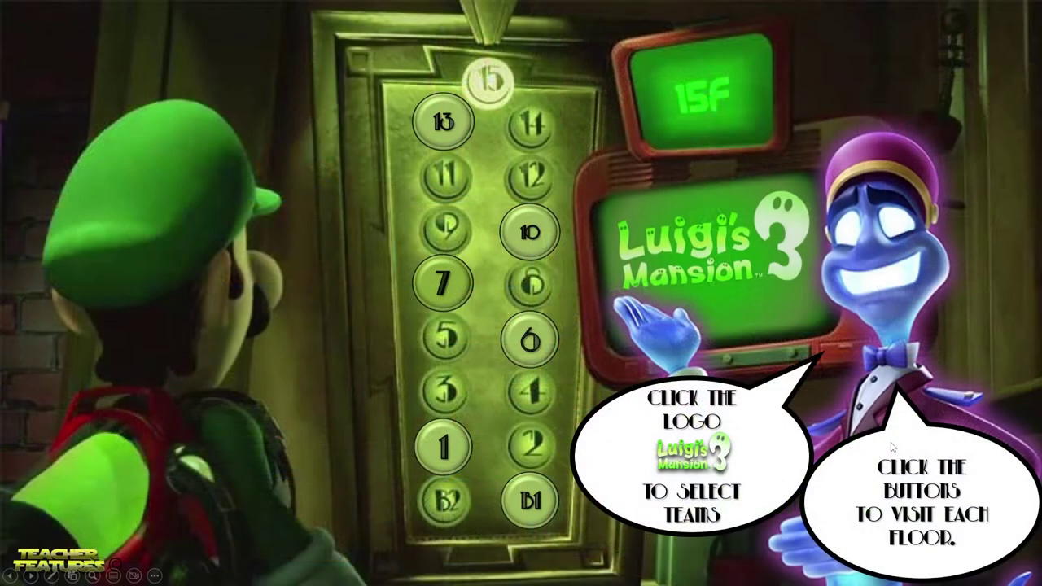
# - Reopen floor B1's door grid and open the bed/under and box/on doors
pyautogui.click(529, 503)
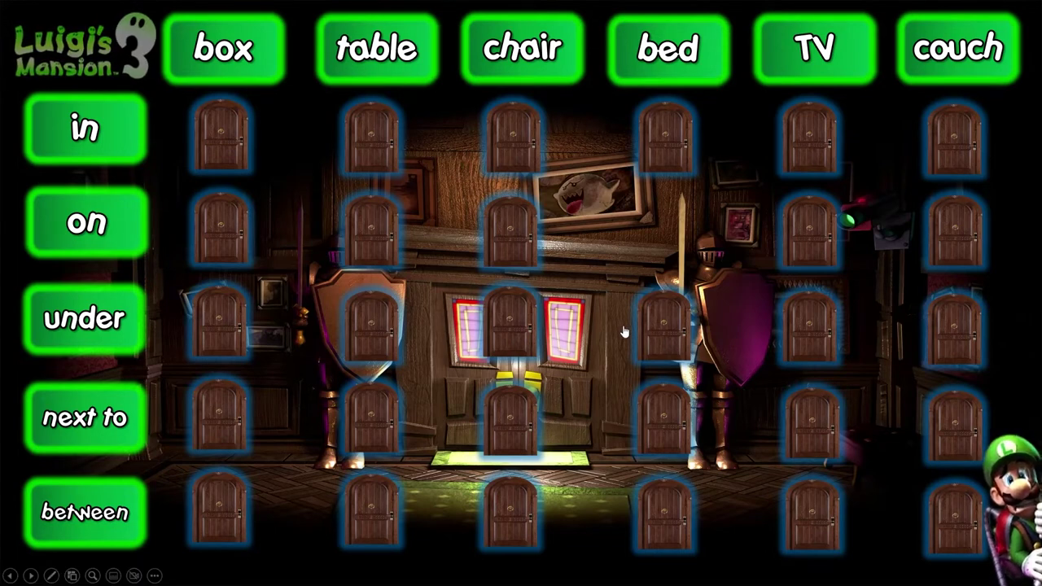
pyautogui.click(669, 335)
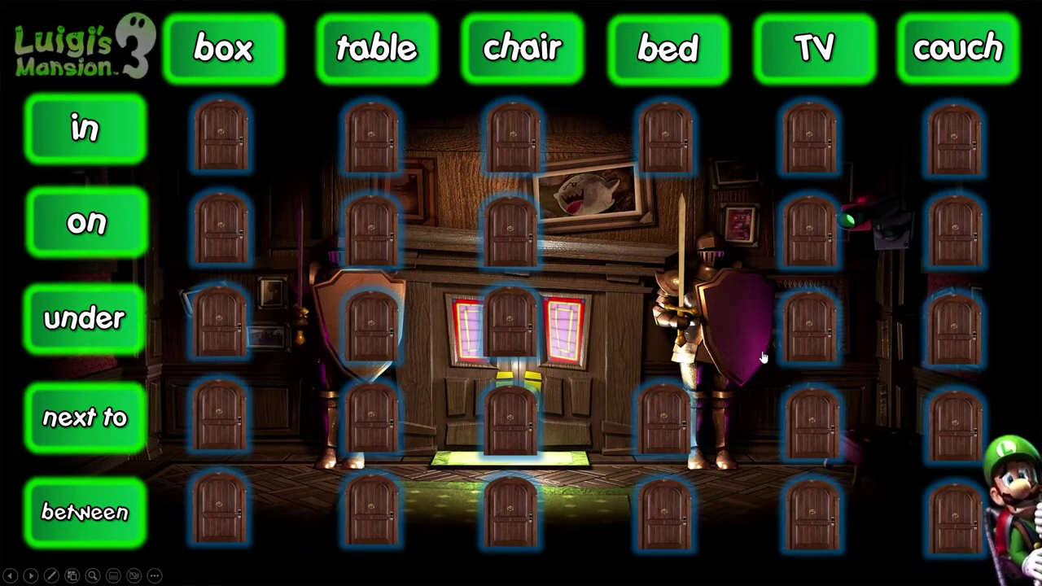
pyautogui.click(205, 233)
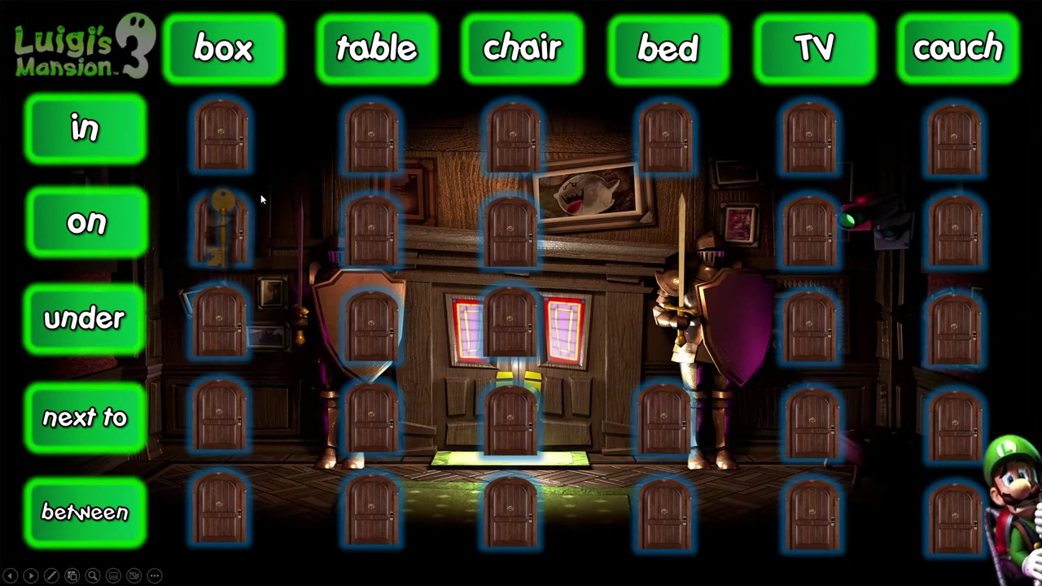
# - Open the table/between, box/under and table/under doors, revealing a ghost, the vacuum and Peach
pyautogui.click(385, 515)
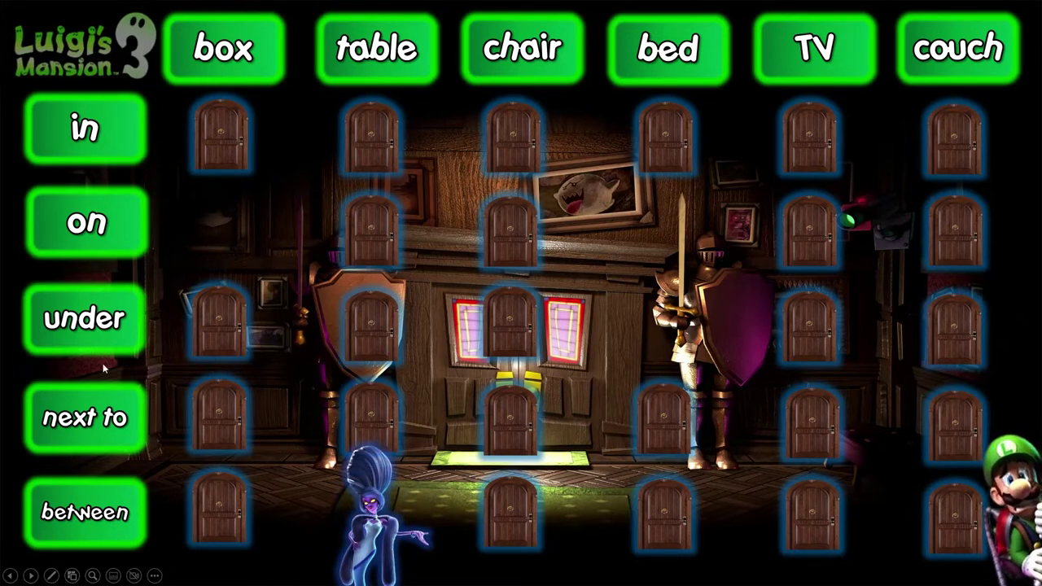
pyautogui.click(218, 313)
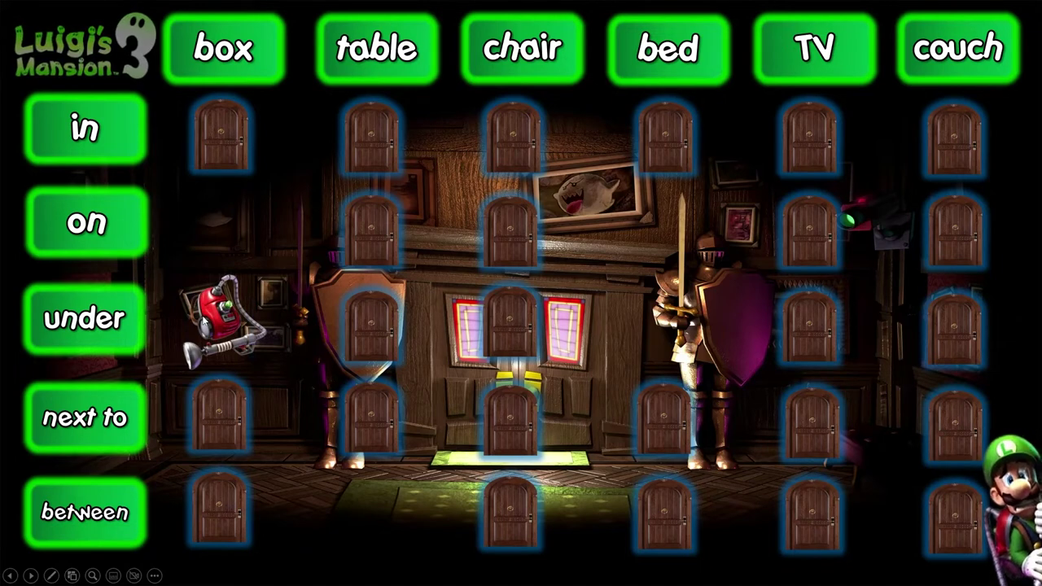
pyautogui.click(374, 319)
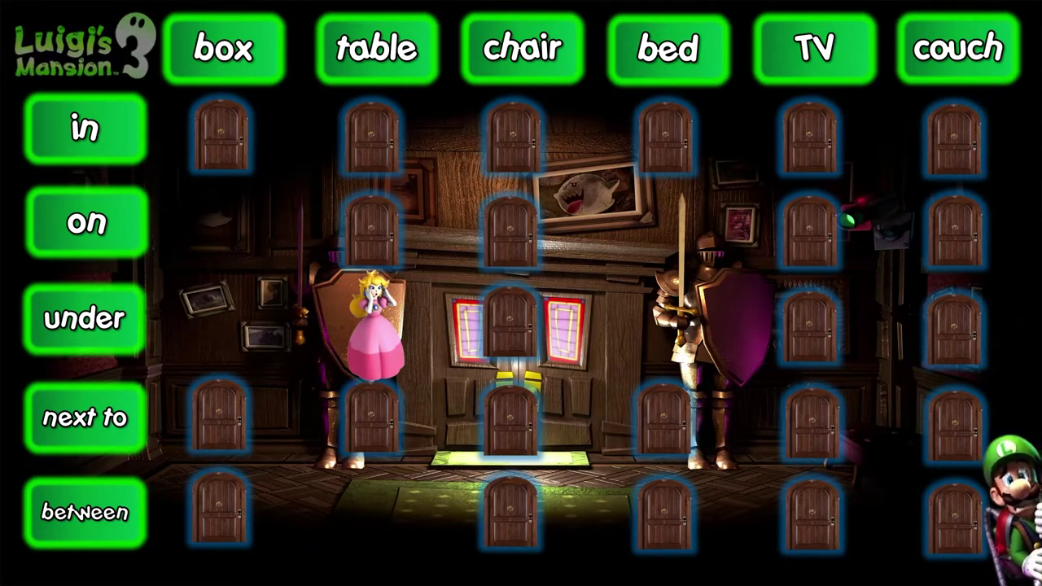
pyautogui.press('Right')
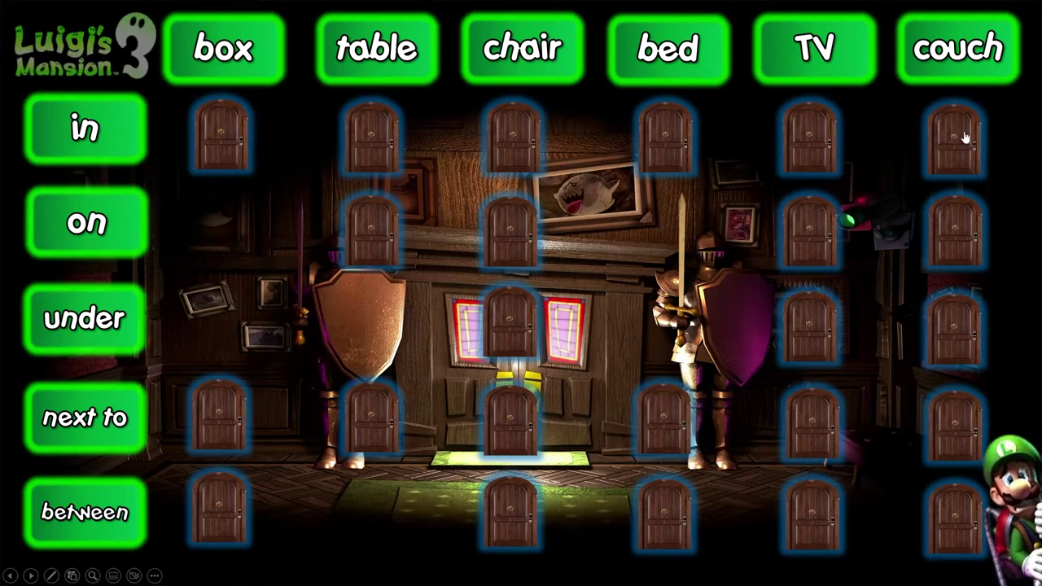
pyautogui.press('Right')
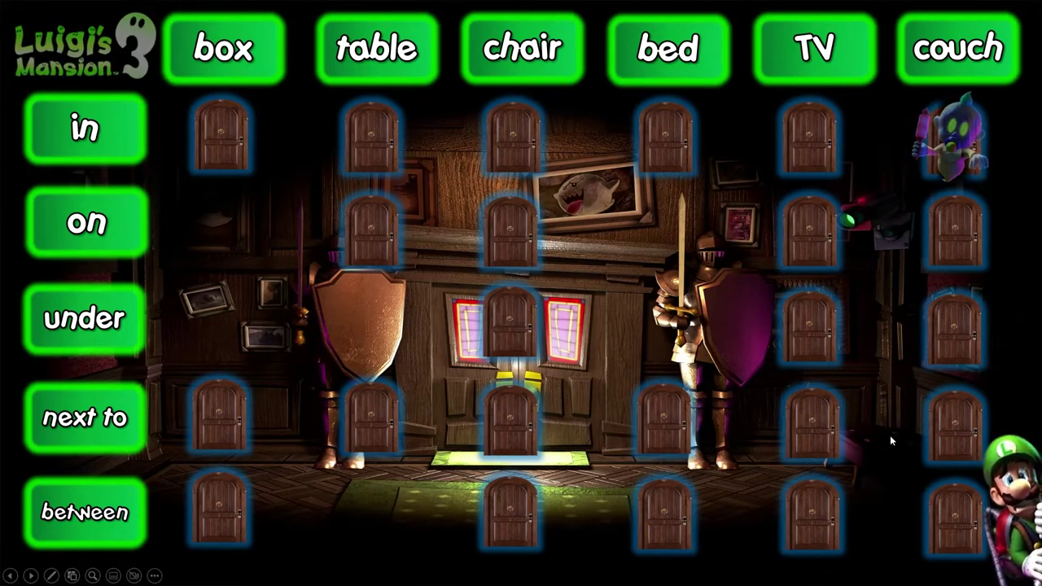
# - Open eight more doors, uncovering keys, Mario, the ghost cat and a Boo
pyautogui.click(942, 511)
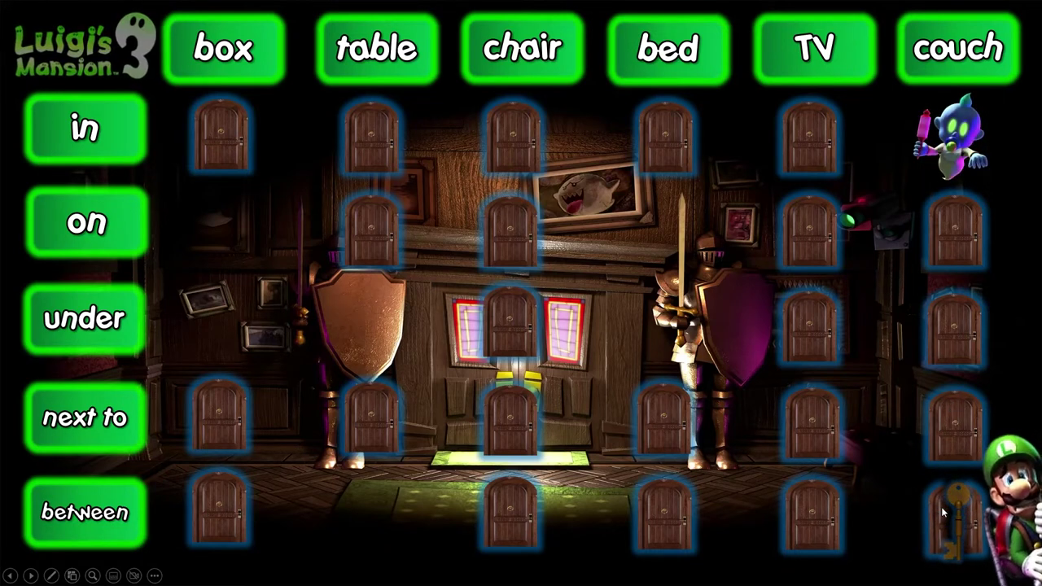
pyautogui.click(663, 417)
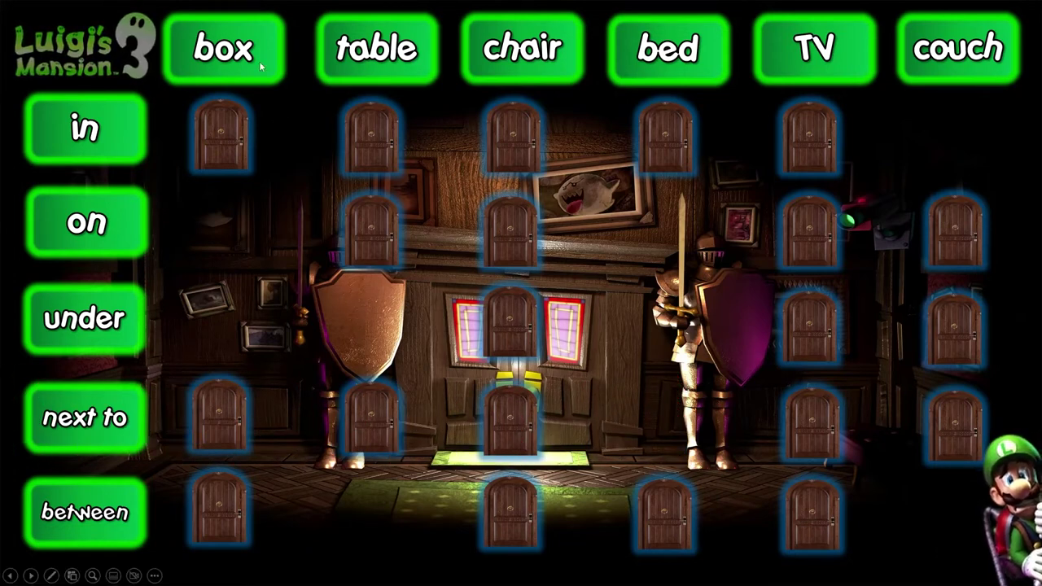
pyautogui.click(234, 509)
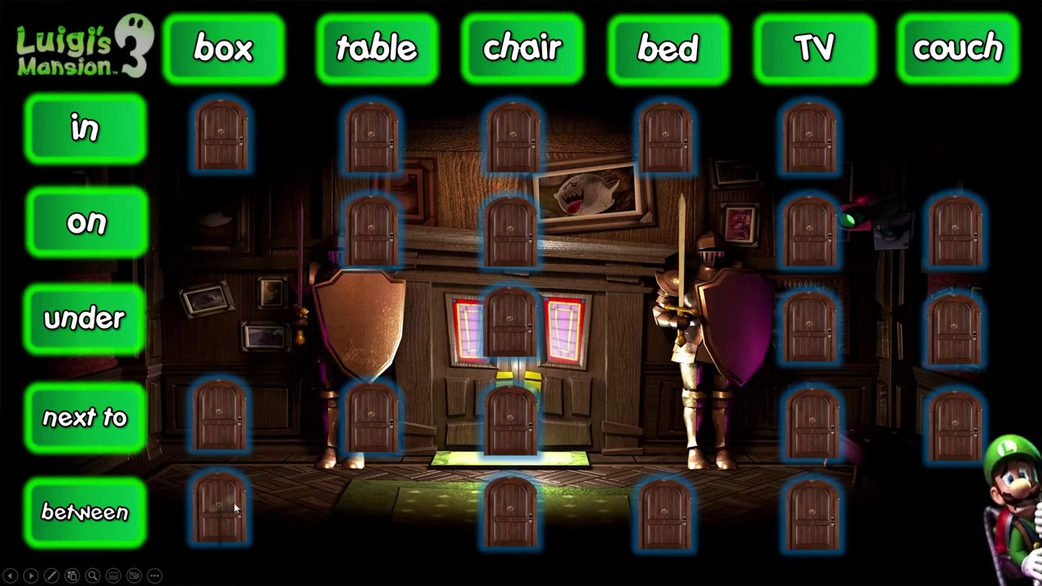
pyautogui.click(816, 236)
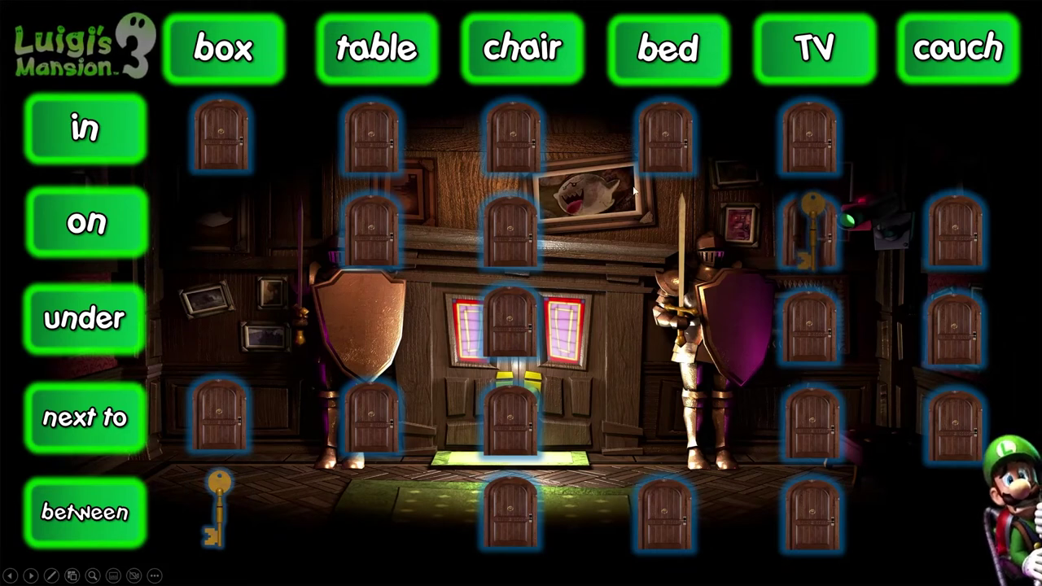
pyautogui.click(511, 145)
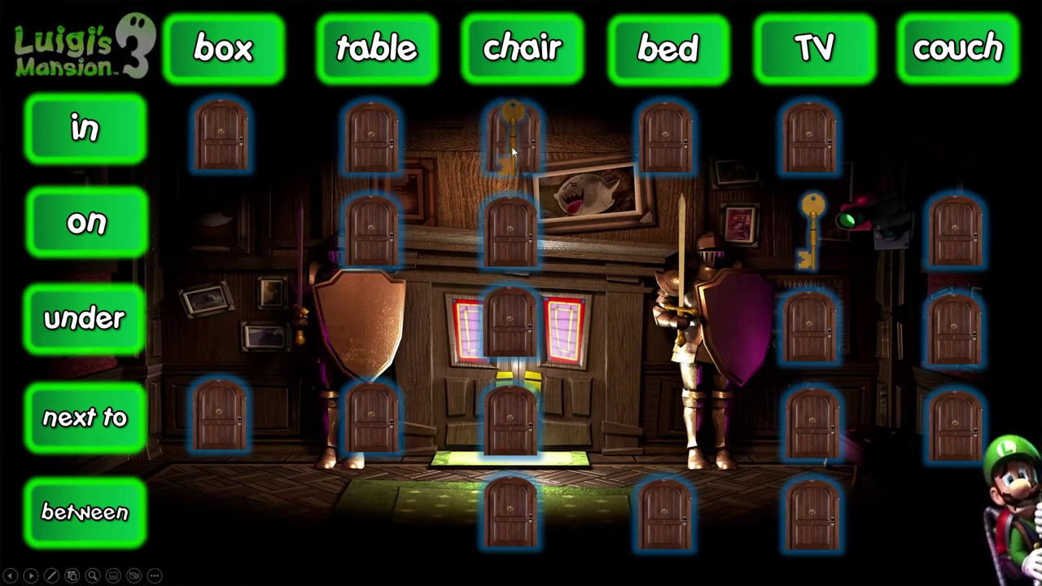
pyautogui.click(364, 233)
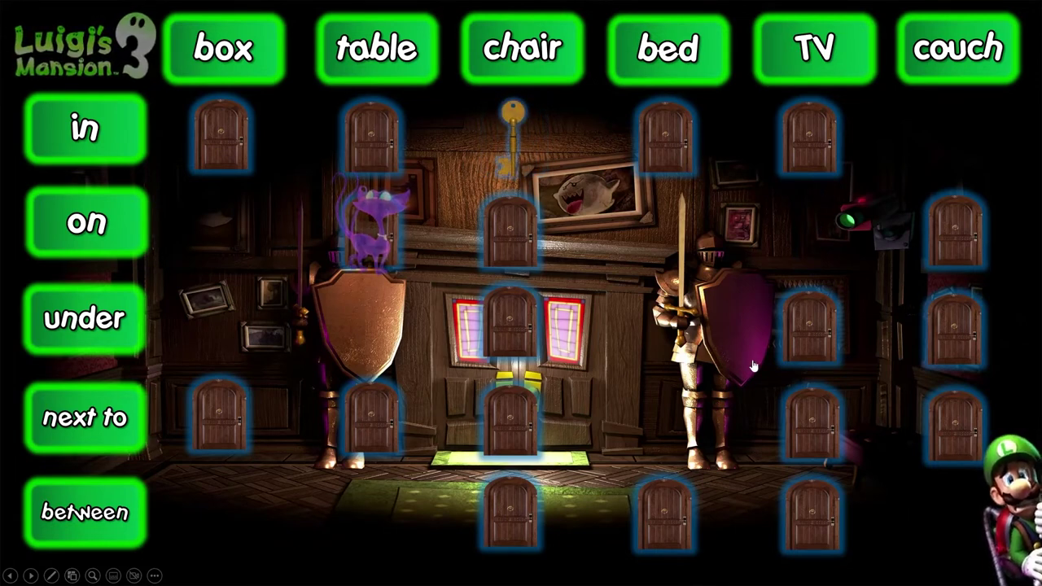
pyautogui.click(809, 420)
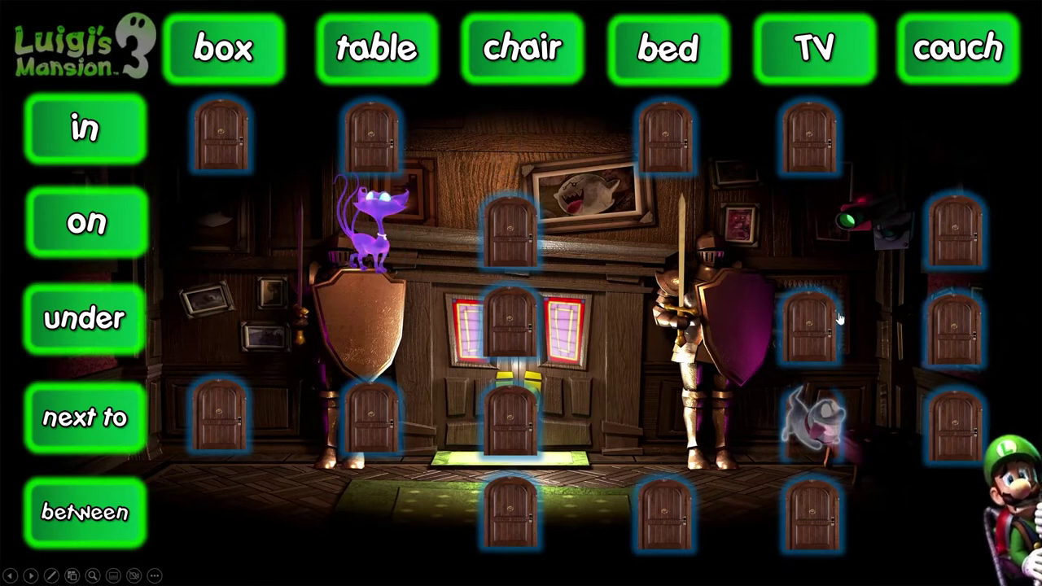
pyautogui.click(812, 338)
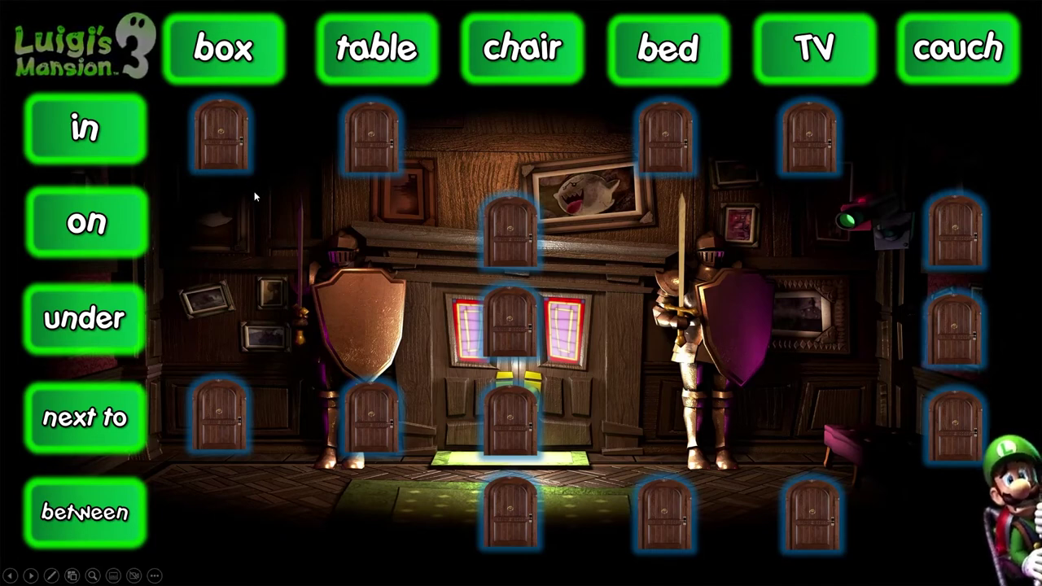
# - Return to the elevator floor menu and open the floor 10 numbers board
pyautogui.click(72, 51)
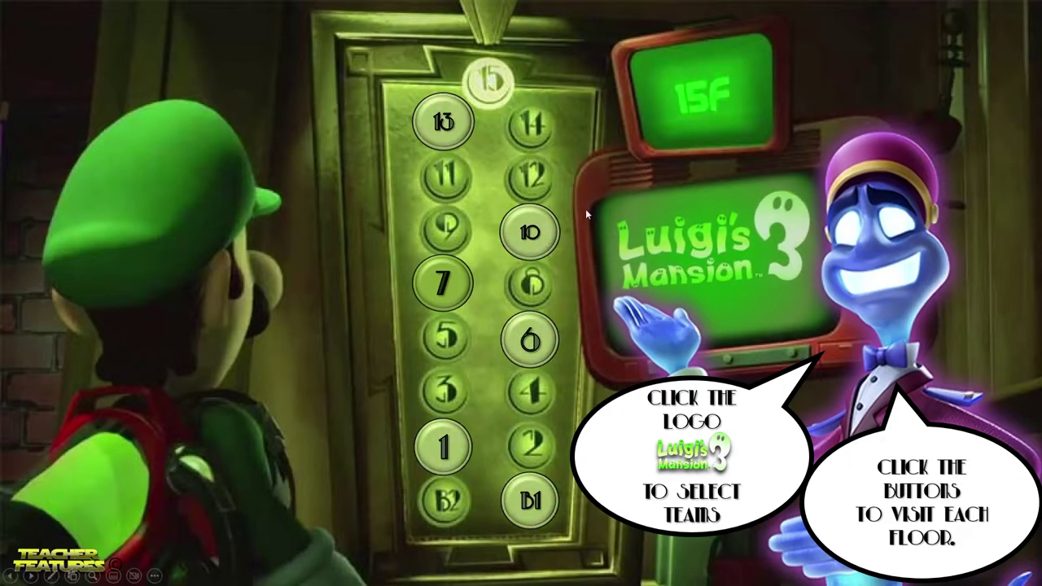
pyautogui.click(529, 234)
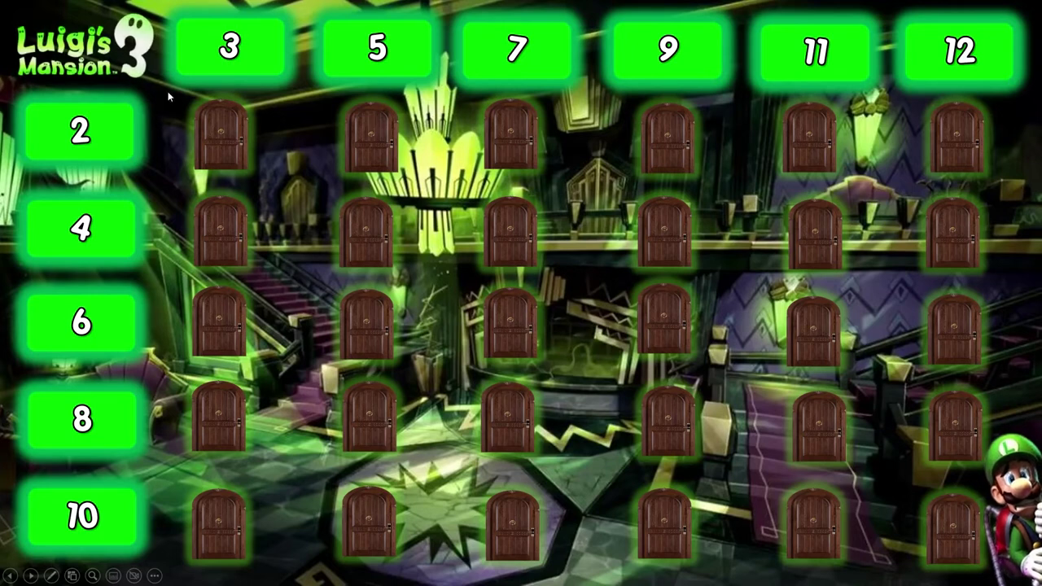
# - Open the 3/2, 11/6, 11/4, 7/8 and a bottom-row door, revealing keys, King Boo and the red ghost
pyautogui.click(222, 135)
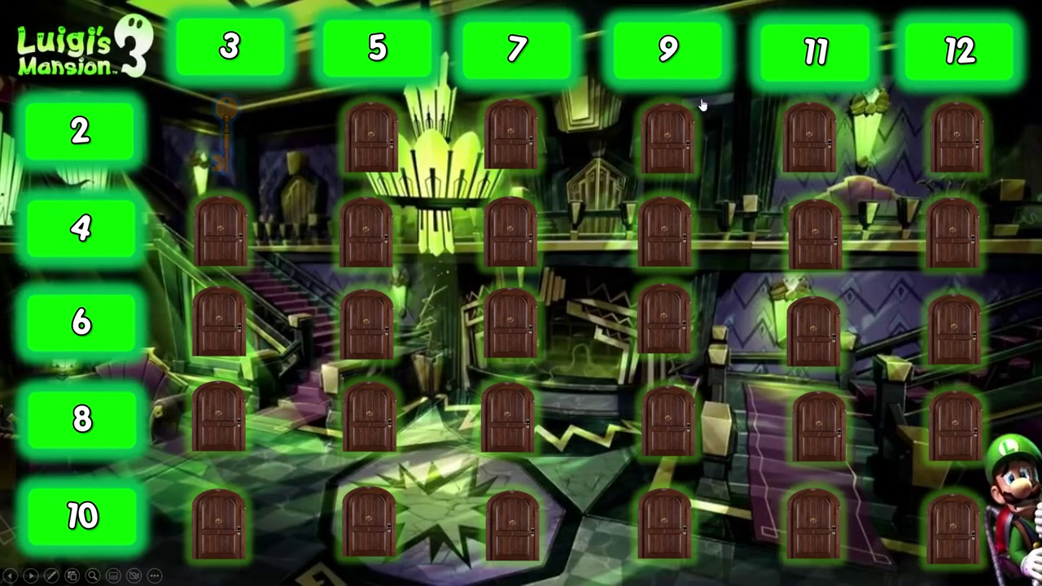
pyautogui.click(817, 342)
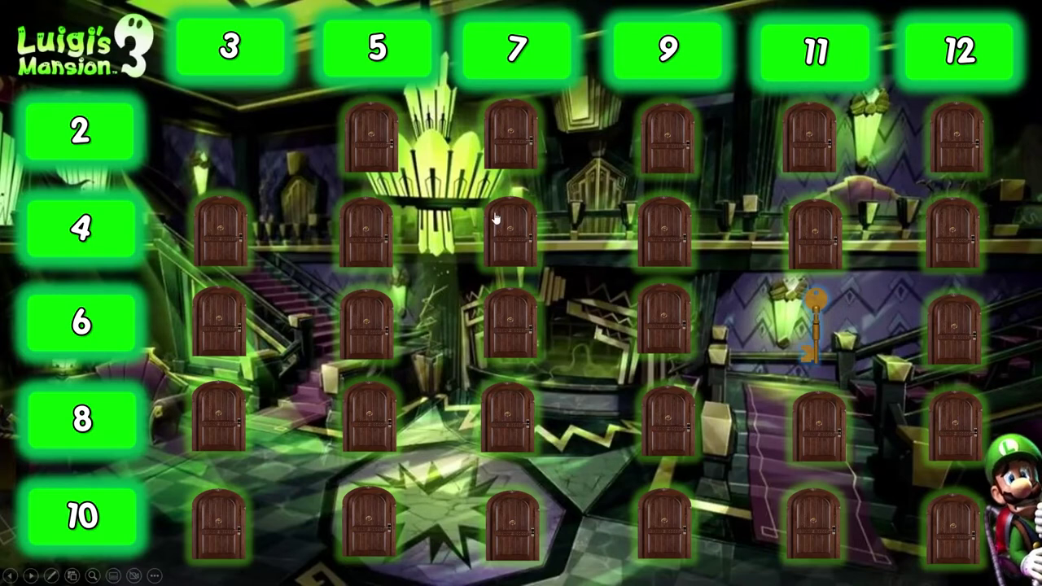
pyautogui.click(810, 231)
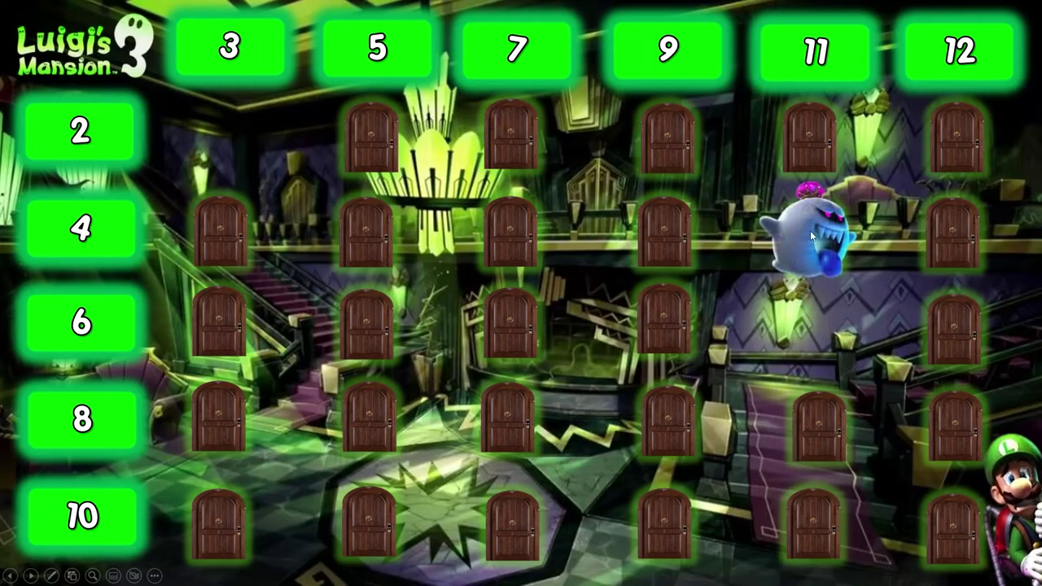
pyautogui.click(496, 409)
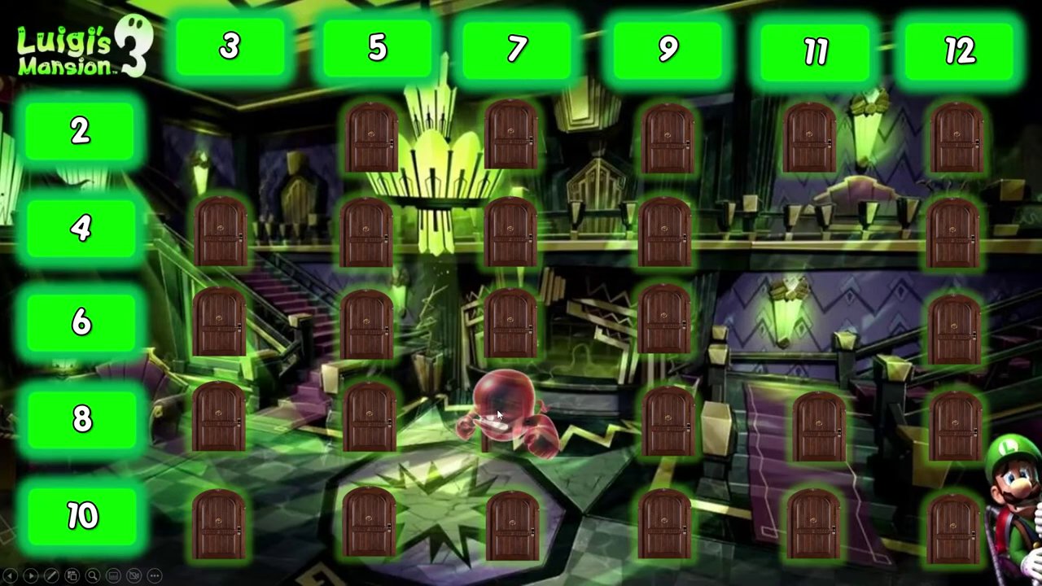
pyautogui.click(662, 525)
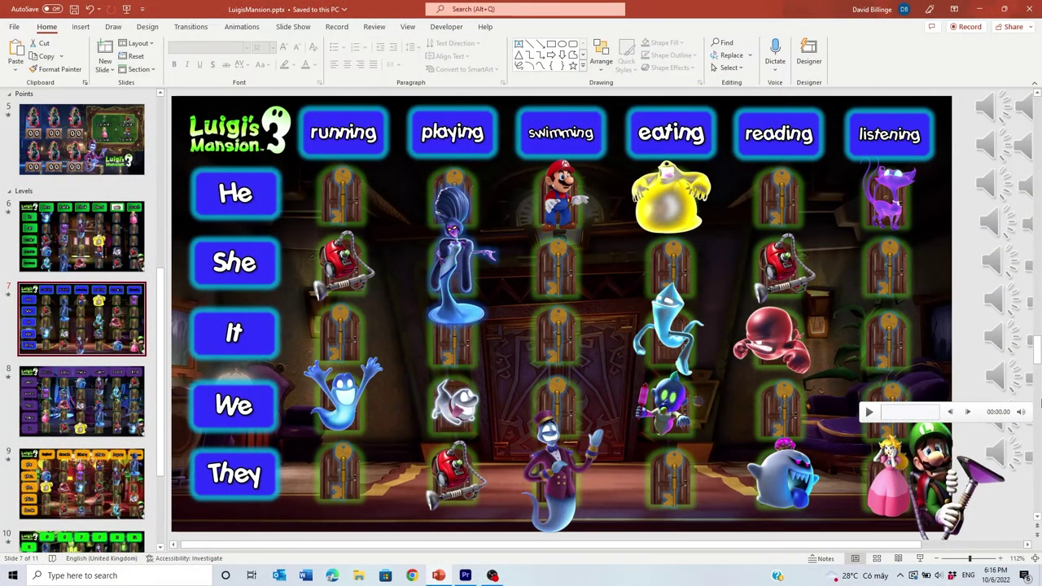
# - Retype the pronoun label as 'He'
pyautogui.click(259, 193)
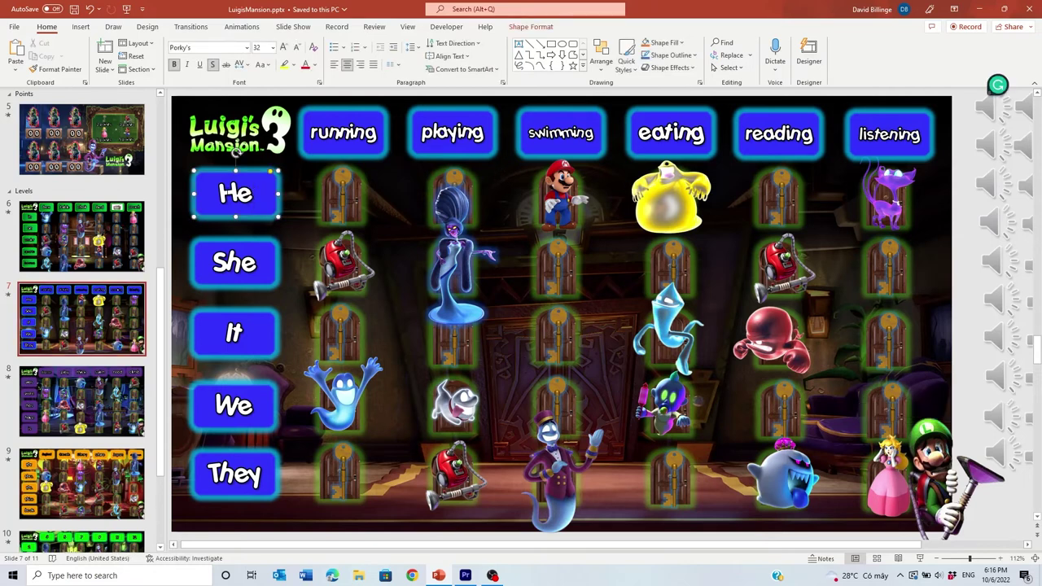
pyautogui.press('BackSpace')
pyautogui.press('BackSpace')
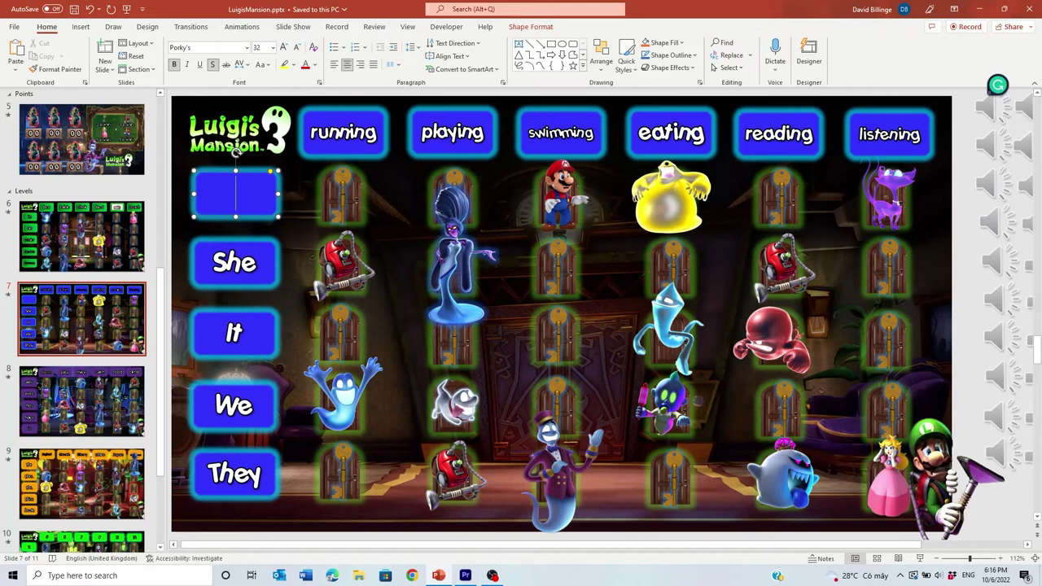
pyautogui.write('He')
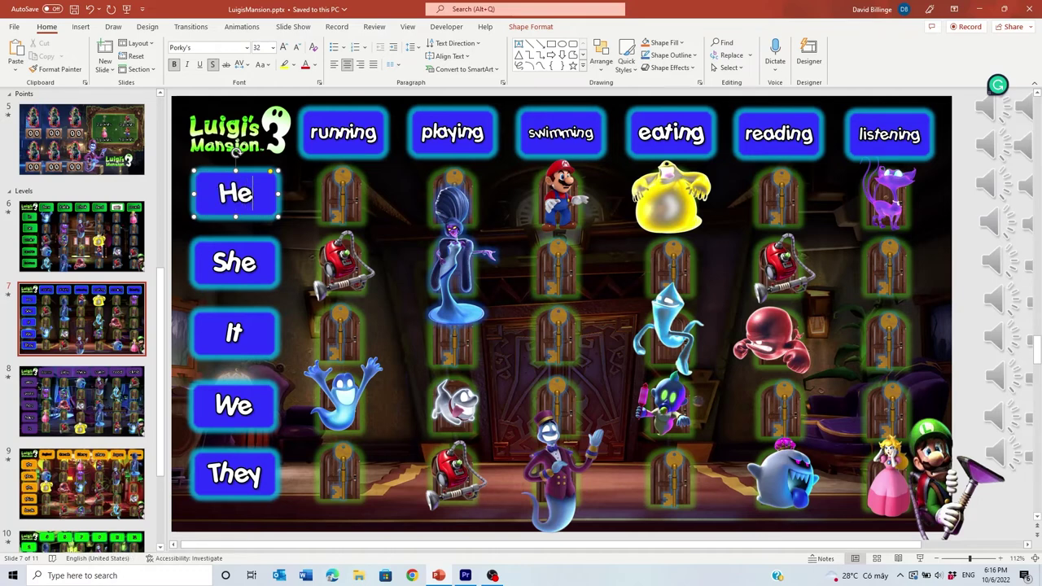
# - Change the 'running' column heading to 'thinking' and shrink its font to fit one line
pyautogui.click(343, 131)
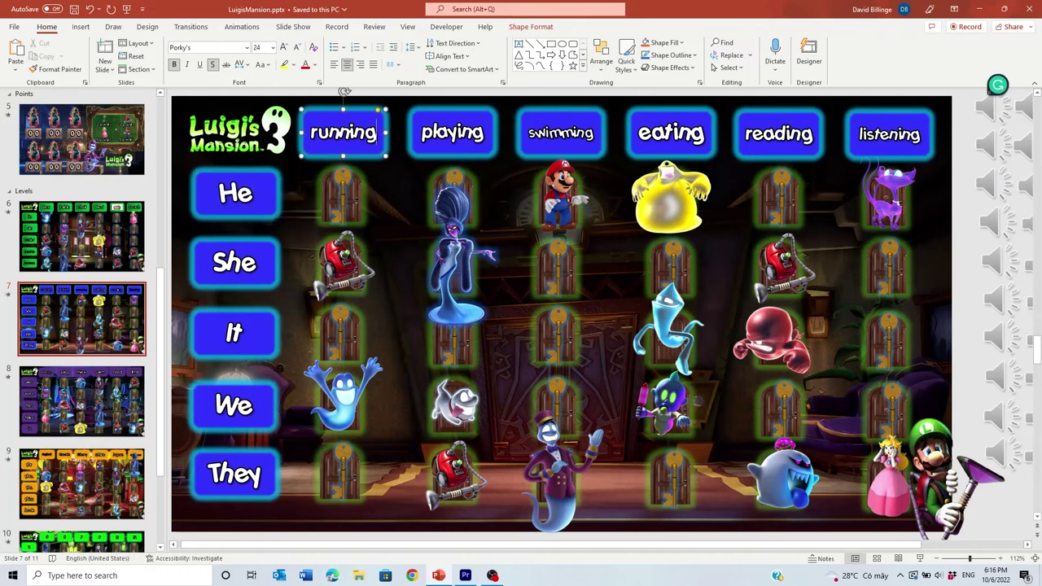
pyautogui.press('BackSpace')
pyautogui.press('BackSpace')
pyautogui.press('BackSpace')
pyautogui.press('BackSpace')
pyautogui.press('BackSpace')
pyautogui.press('BackSpace')
pyautogui.press('BackSpace')
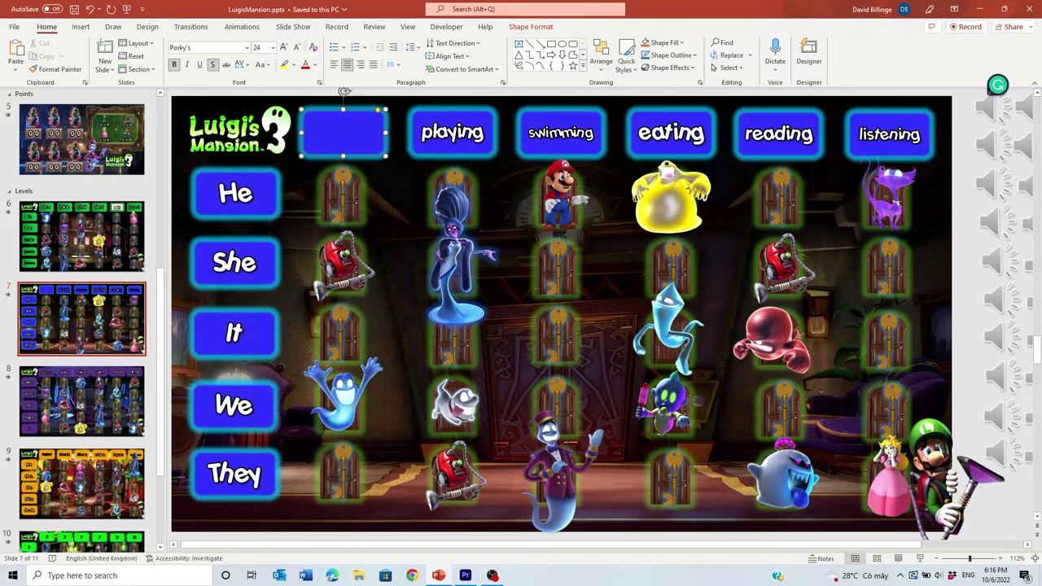
pyautogui.write('thinking')
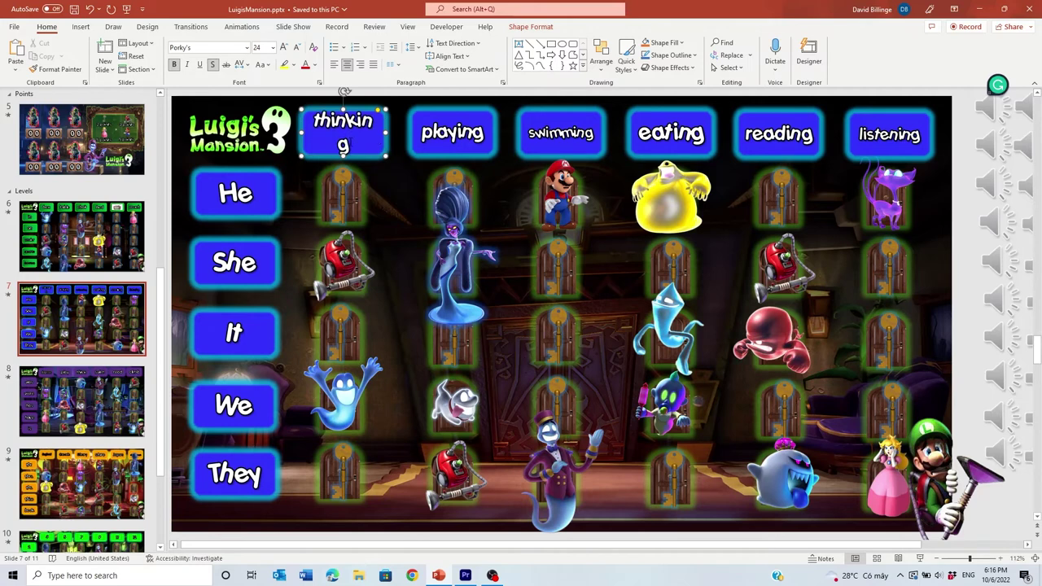
pyautogui.doubleClick(344, 142)
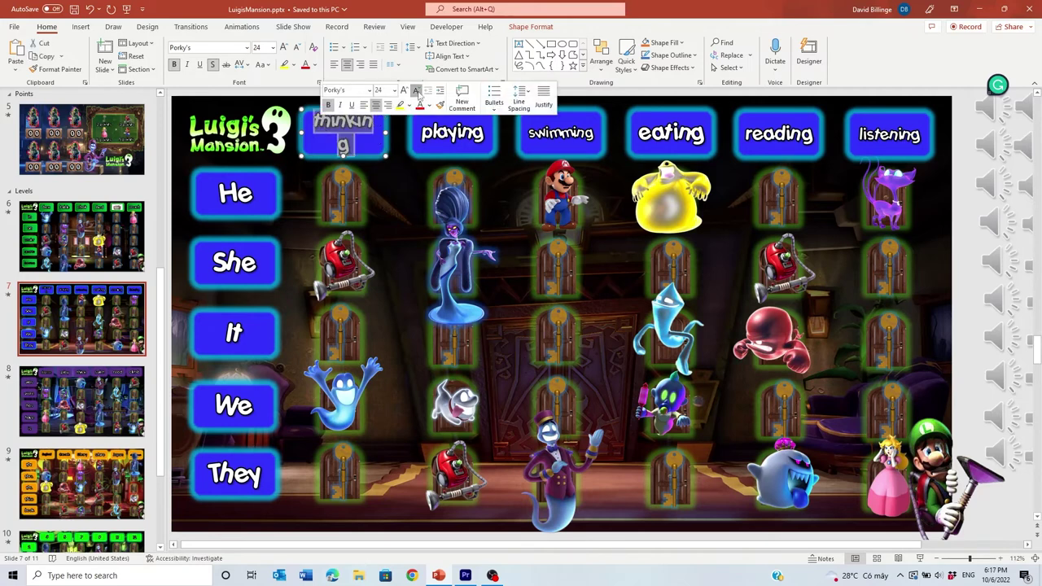
pyautogui.click(416, 94)
pyautogui.click(390, 179)
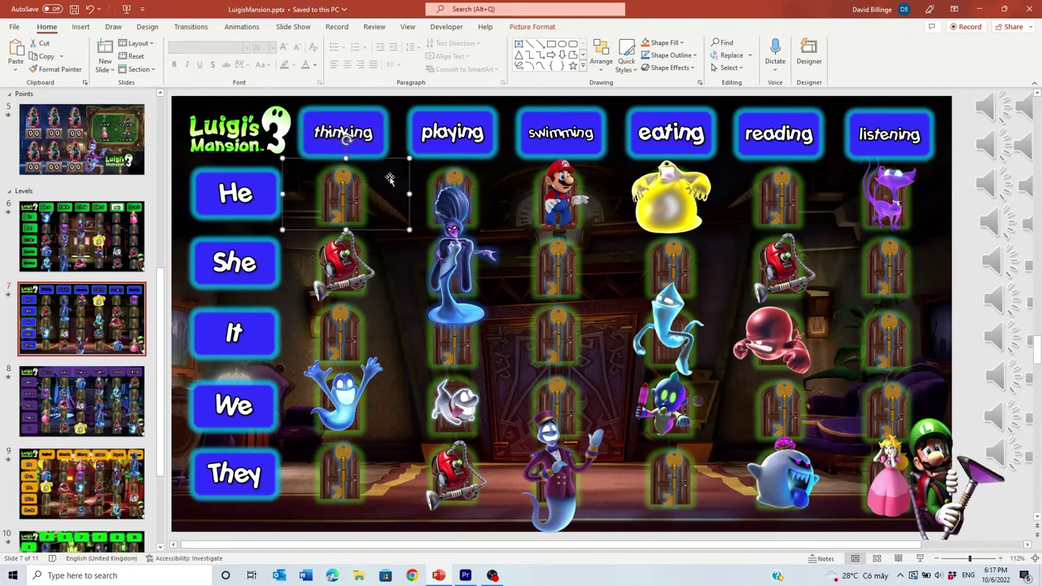
pyautogui.click(407, 140)
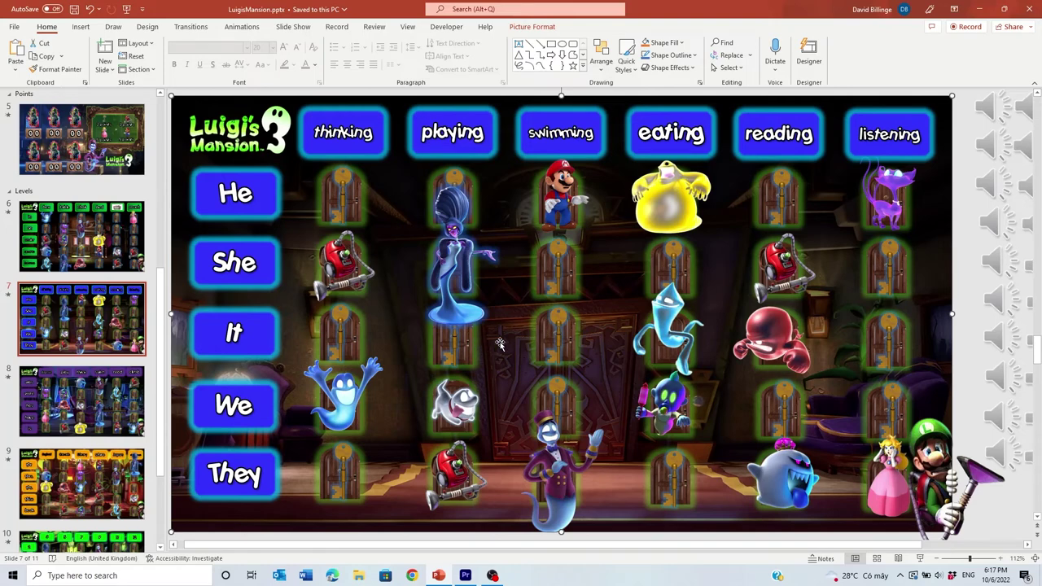
# - Move the blue ghost and the She/playing door off the slide to the left
pyautogui.scroll(-4, 743, 332)
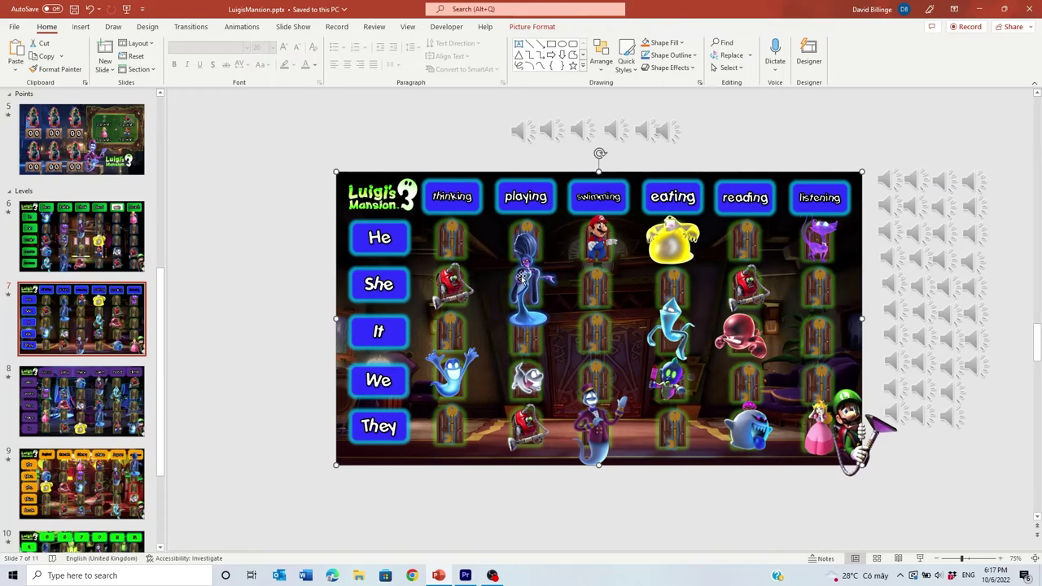
pyautogui.moveTo(521, 279); pyautogui.dragTo(482, 275)
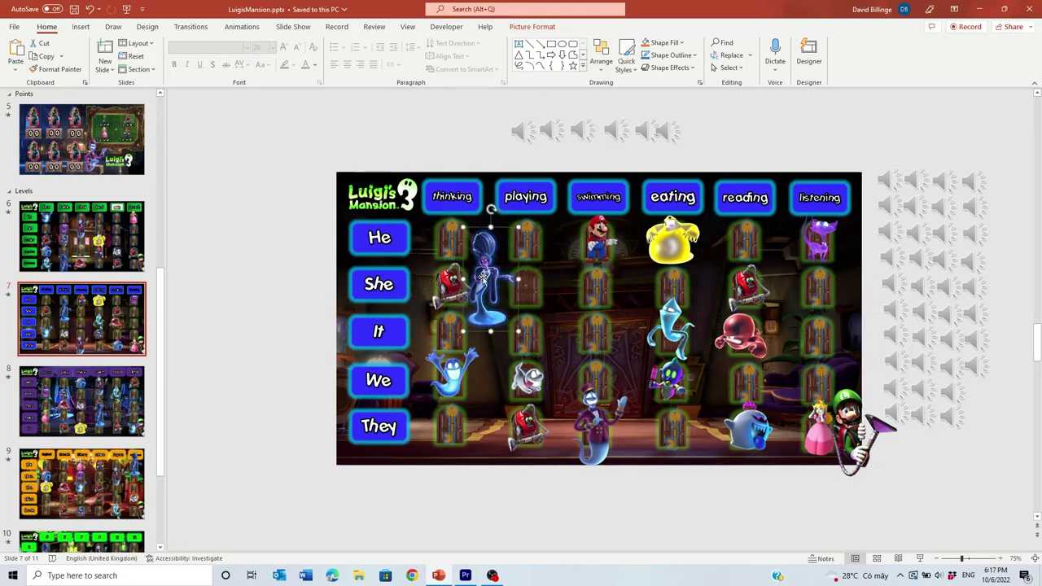
pyautogui.click(529, 291)
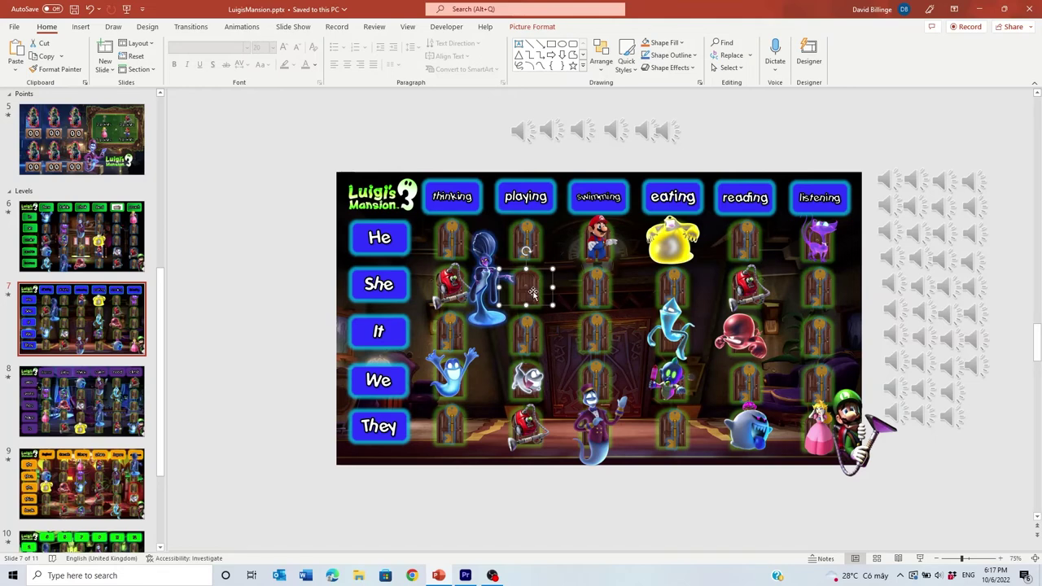
pyautogui.click(489, 279)
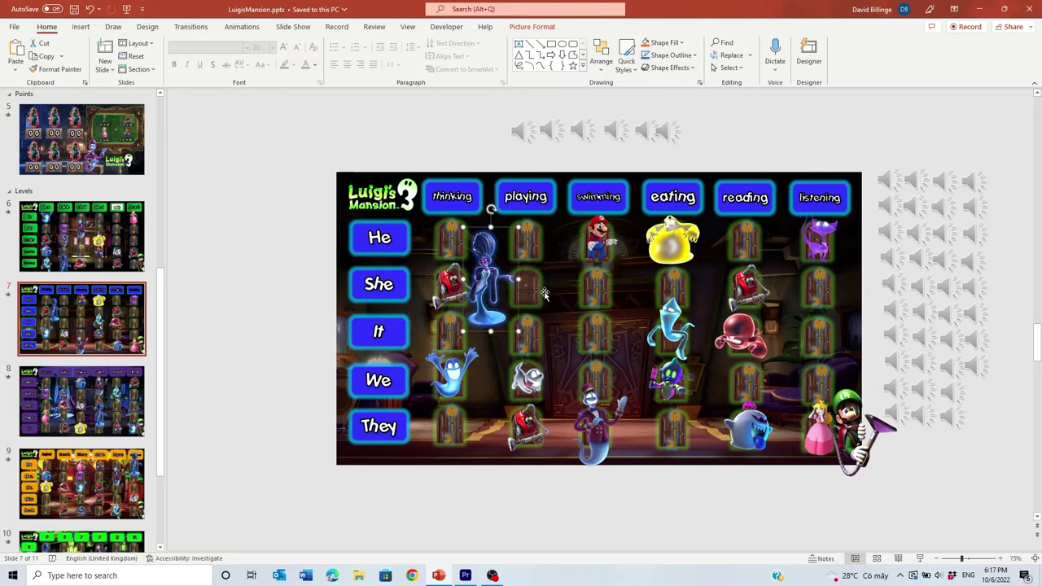
pyautogui.moveTo(485, 273); pyautogui.dragTo(244, 385)
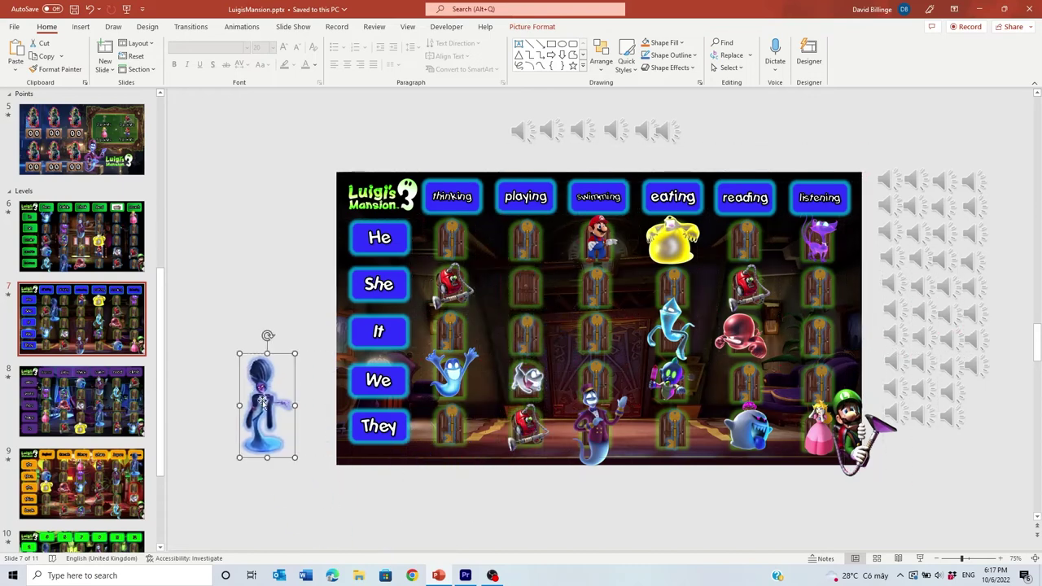
pyautogui.click(532, 296)
pyautogui.moveTo(532, 296); pyautogui.dragTo(289, 423)
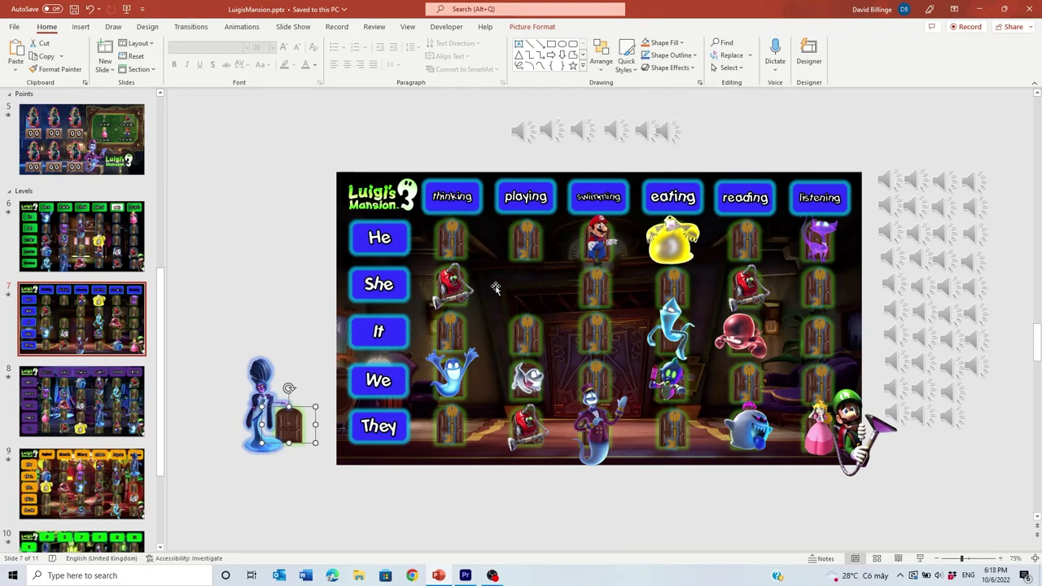
# - Put Mario in She/playing behind the He/swimming door, and the blue ghost on He/swimming
pyautogui.moveTo(599, 239); pyautogui.dragTo(532, 292)
pyautogui.click(601, 241)
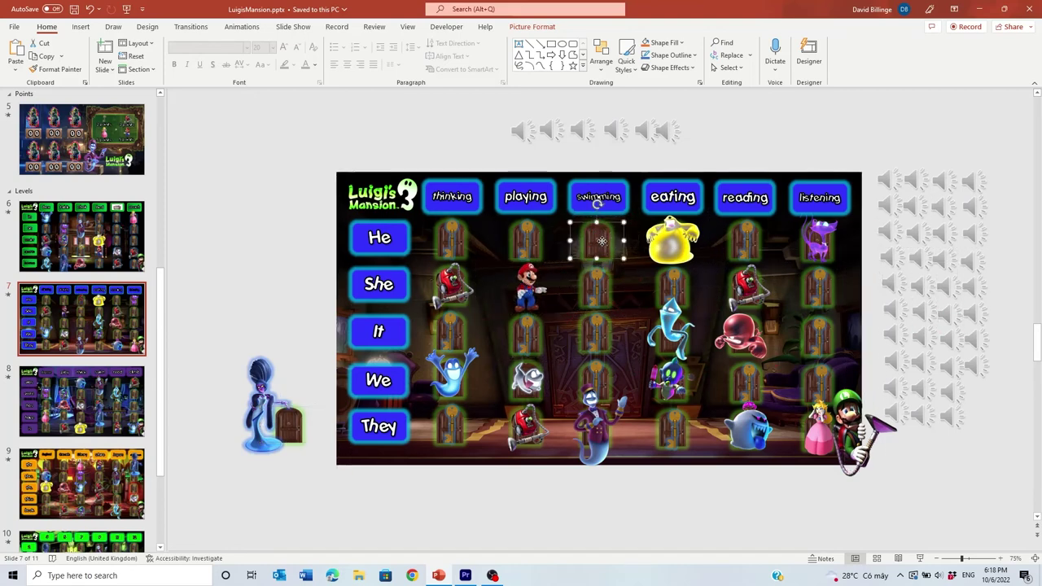
pyautogui.press('Escape')
pyautogui.moveTo(601, 241); pyautogui.dragTo(531, 287)
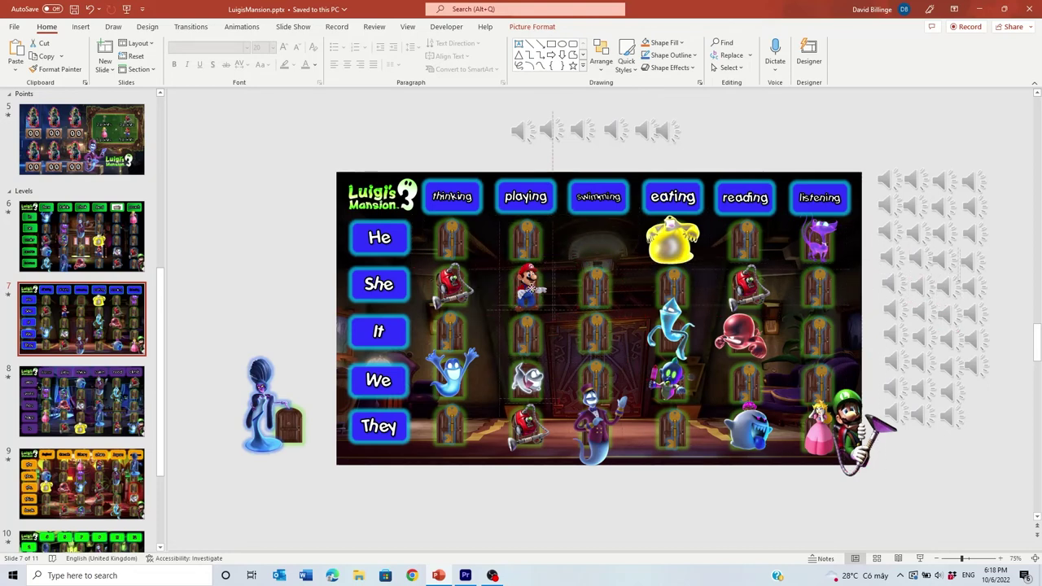
pyautogui.moveTo(262, 429); pyautogui.dragTo(597, 245)
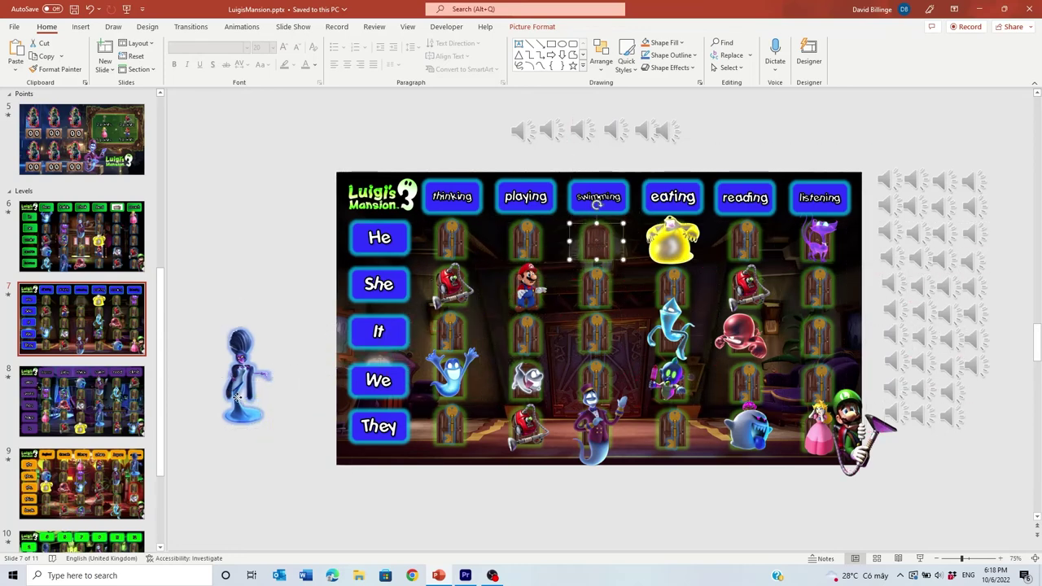
pyautogui.moveTo(237, 394); pyautogui.dragTo(592, 244)
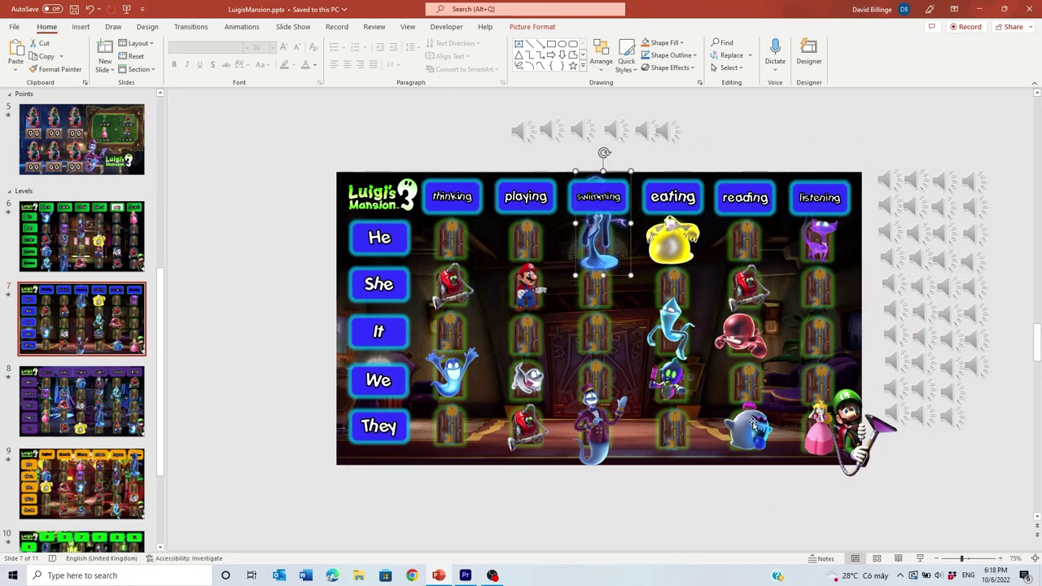
# - Move Boo and its door below the slide, place the purple ghost in They/reading, then Boo in He/listening
pyautogui.moveTo(736, 440); pyautogui.dragTo(631, 498)
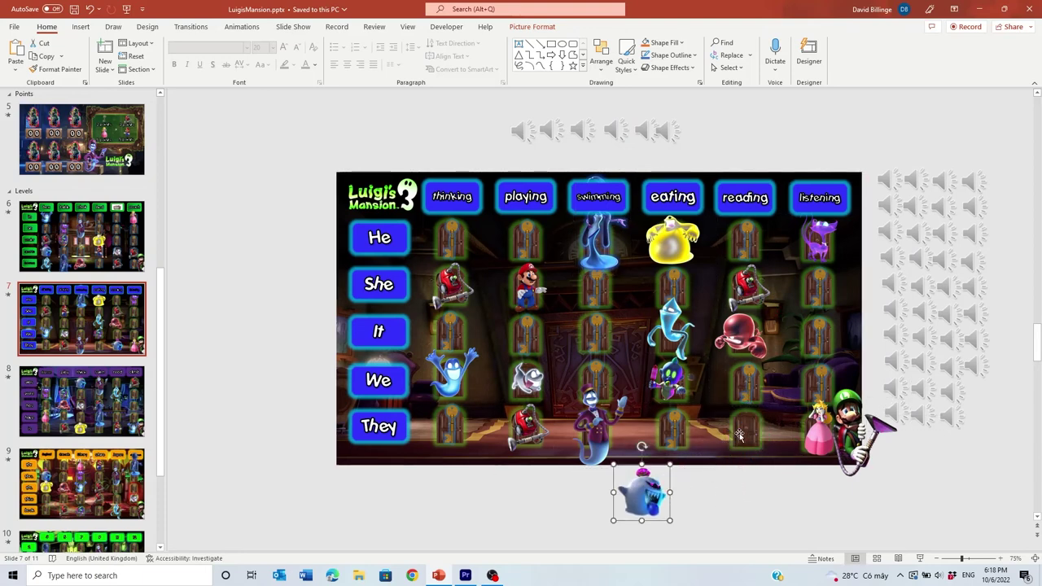
pyautogui.moveTo(730, 432); pyautogui.dragTo(657, 496)
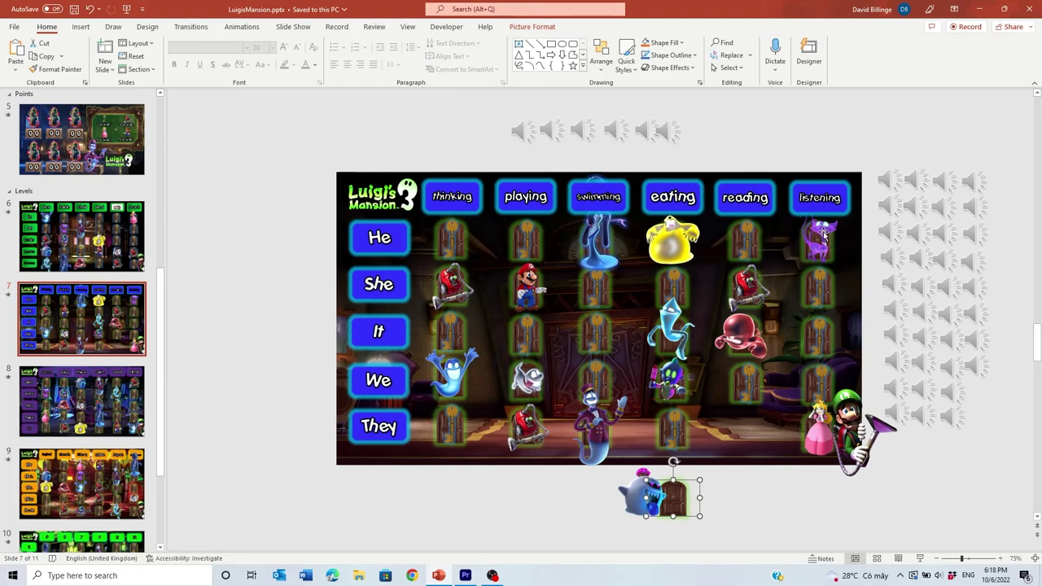
pyautogui.moveTo(826, 238); pyautogui.dragTo(750, 423)
pyautogui.moveTo(825, 247); pyautogui.dragTo(800, 320)
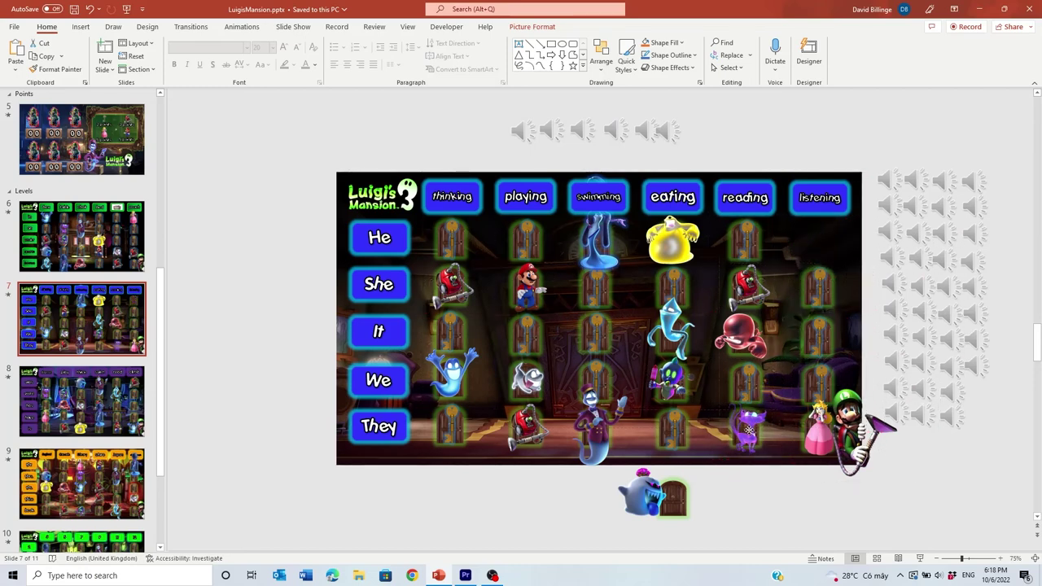
pyautogui.moveTo(749, 430); pyautogui.dragTo(751, 432)
pyautogui.moveTo(674, 498); pyautogui.dragTo(688, 450)
pyautogui.moveTo(815, 287); pyautogui.dragTo(818, 238)
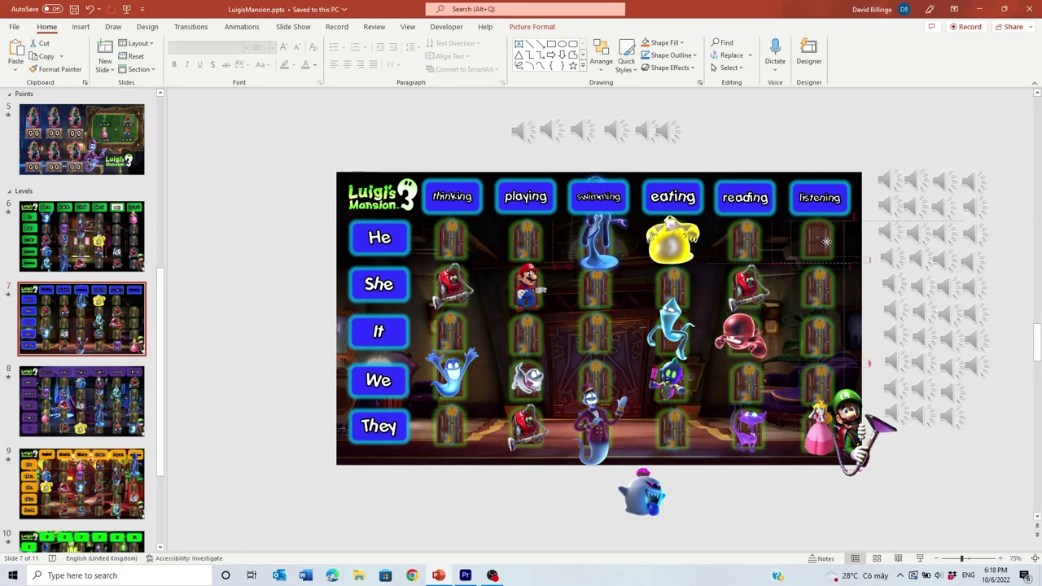
pyautogui.moveTo(656, 503); pyautogui.dragTo(827, 254)
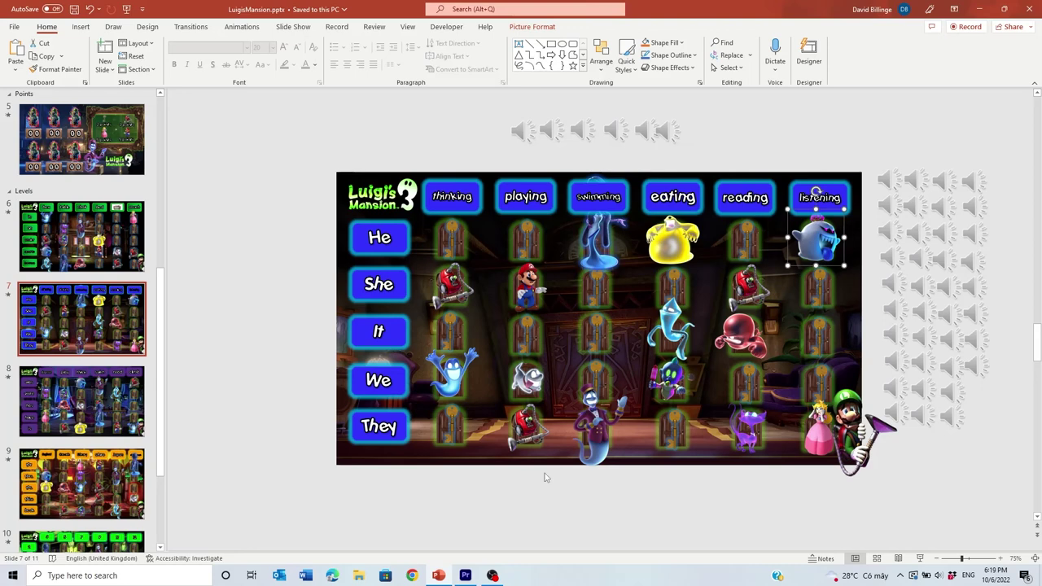
# - Scroll the slide thumbnails up to reach slide 4, the Main Menu
pyautogui.scroll(10, 82, 317)
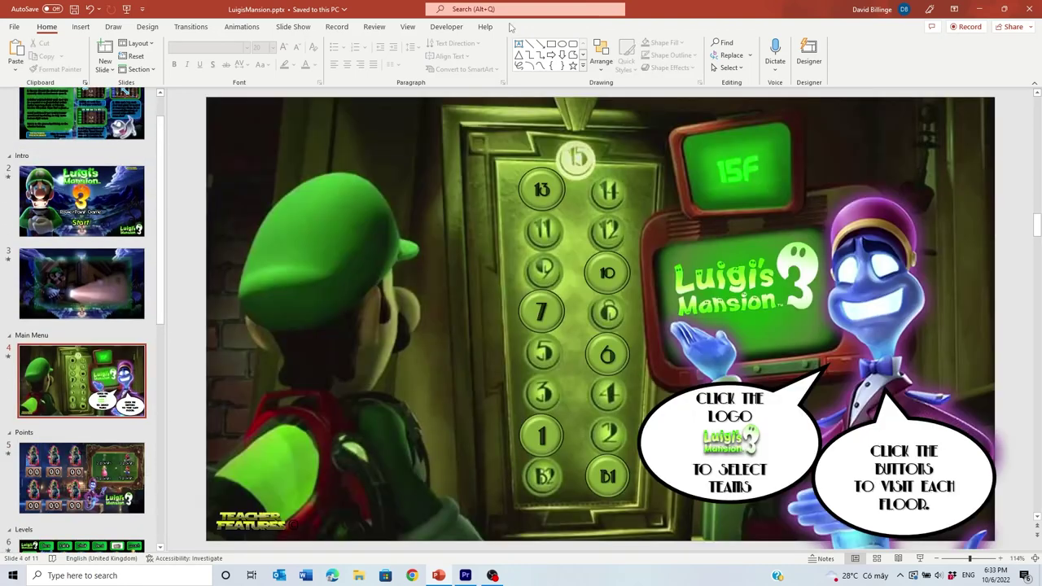